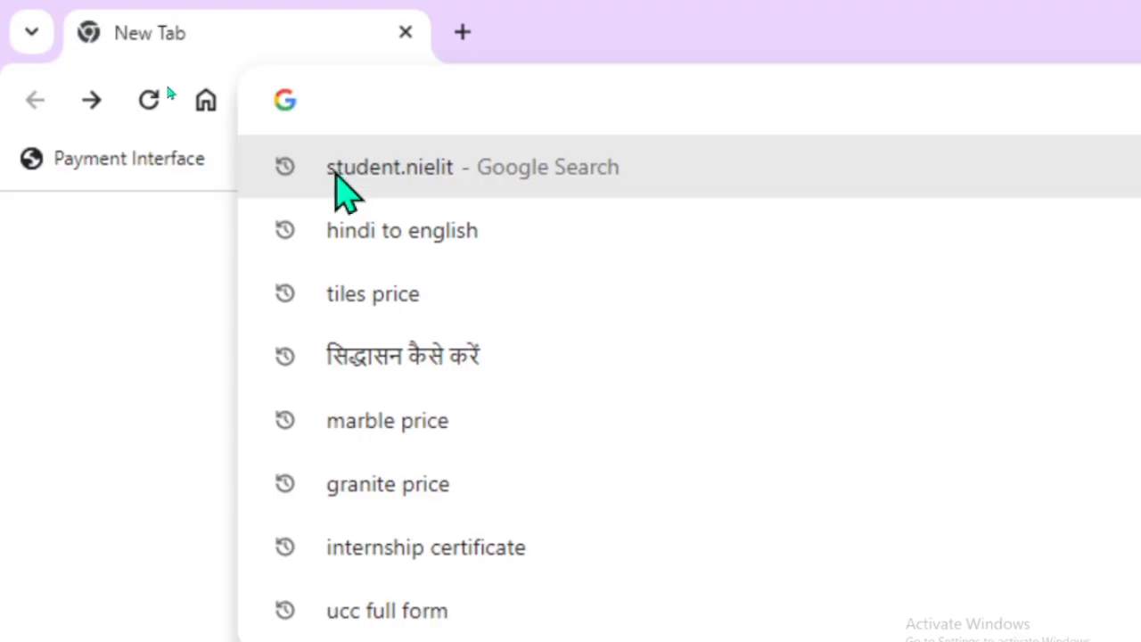
# Search Google for student.nielit, open the NIELIT Student Information and Enrollment System site, and close its important notices popup
pyautogui.click(357, 175)
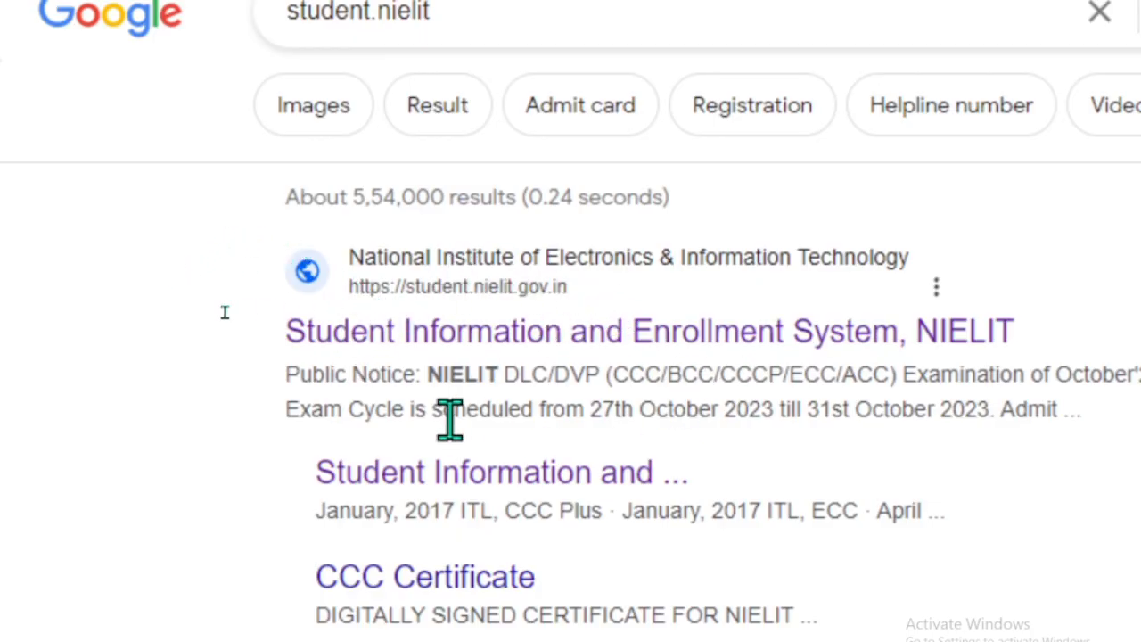
pyautogui.hscroll(1, 744, 352)
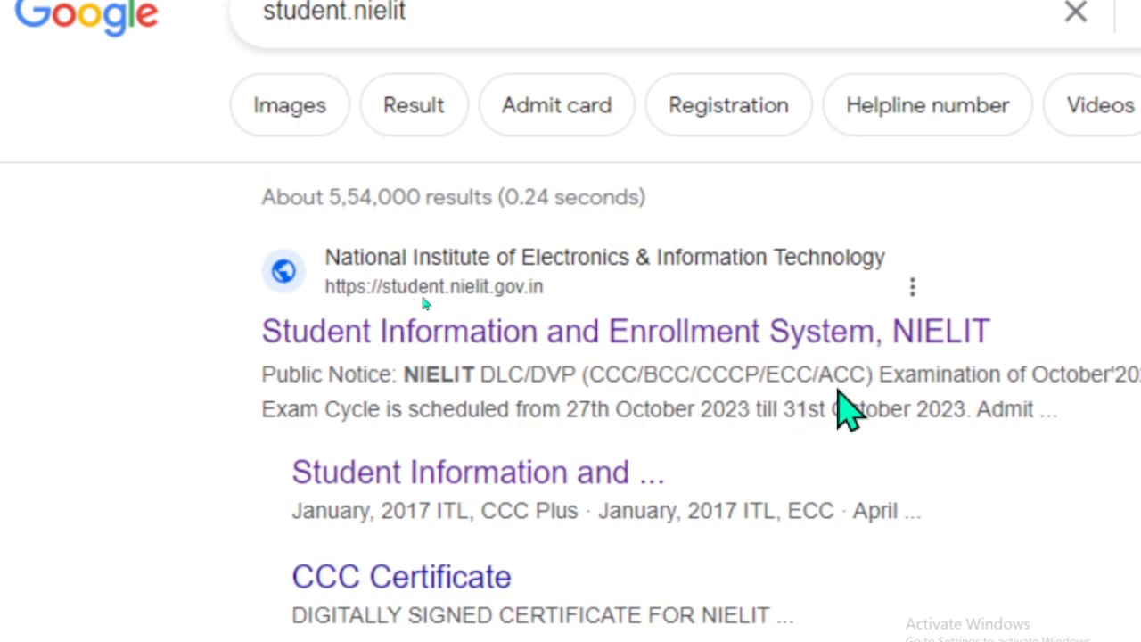
pyautogui.click(457, 339)
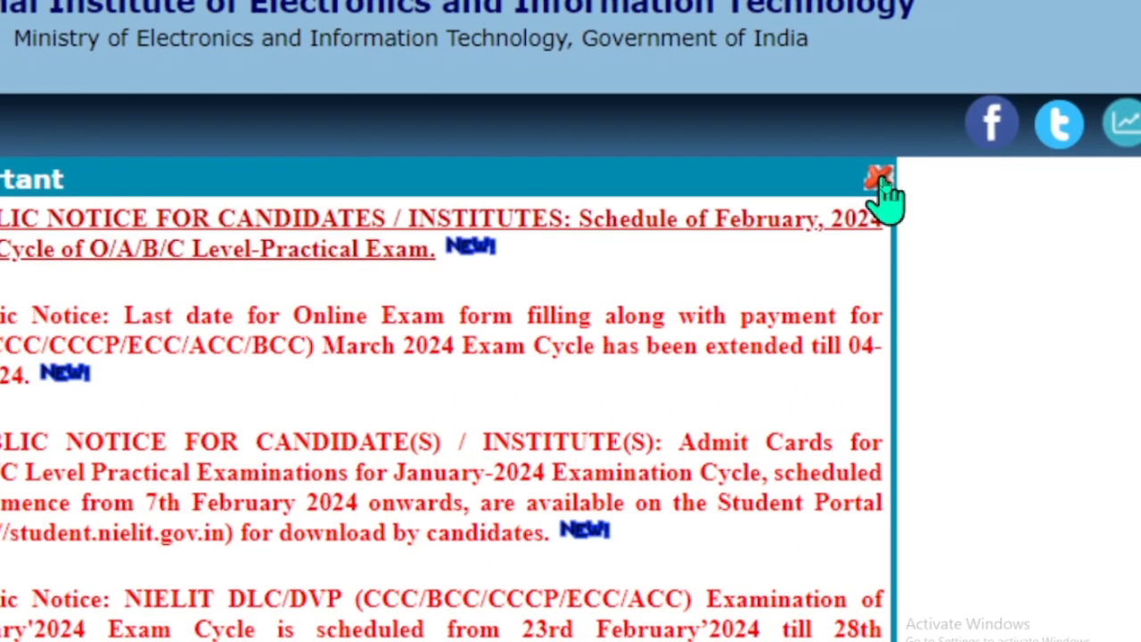
pyautogui.click(879, 178)
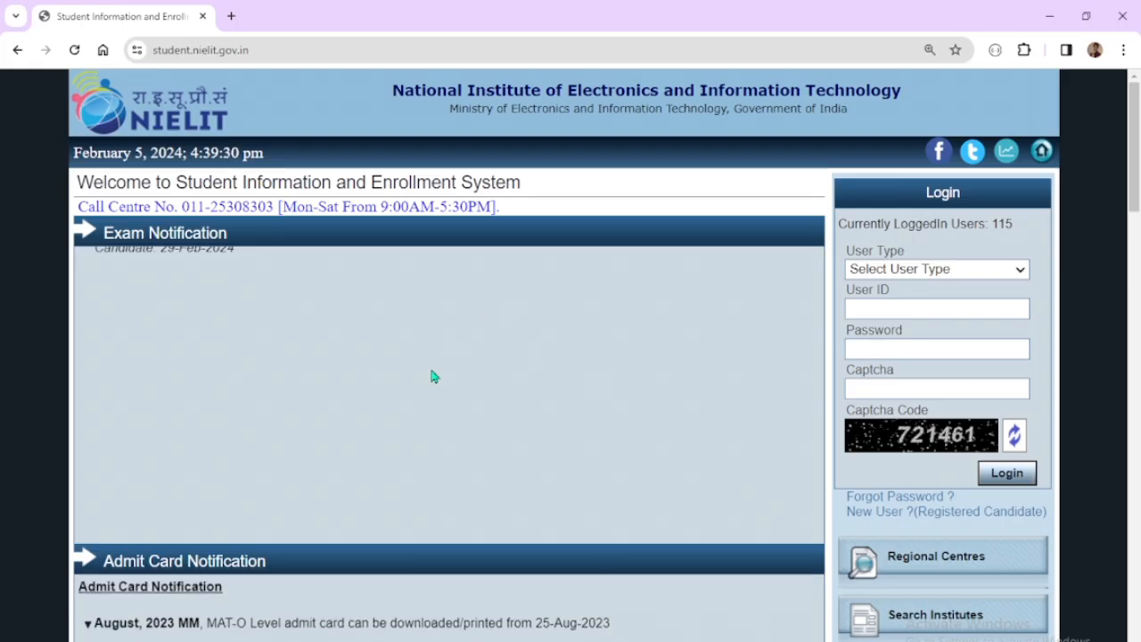
# Open the Apply Online course list from the NIELIT student portal's home page
pyautogui.scroll(-1, 432, 376)
pyautogui.scroll(1, 474, 360)
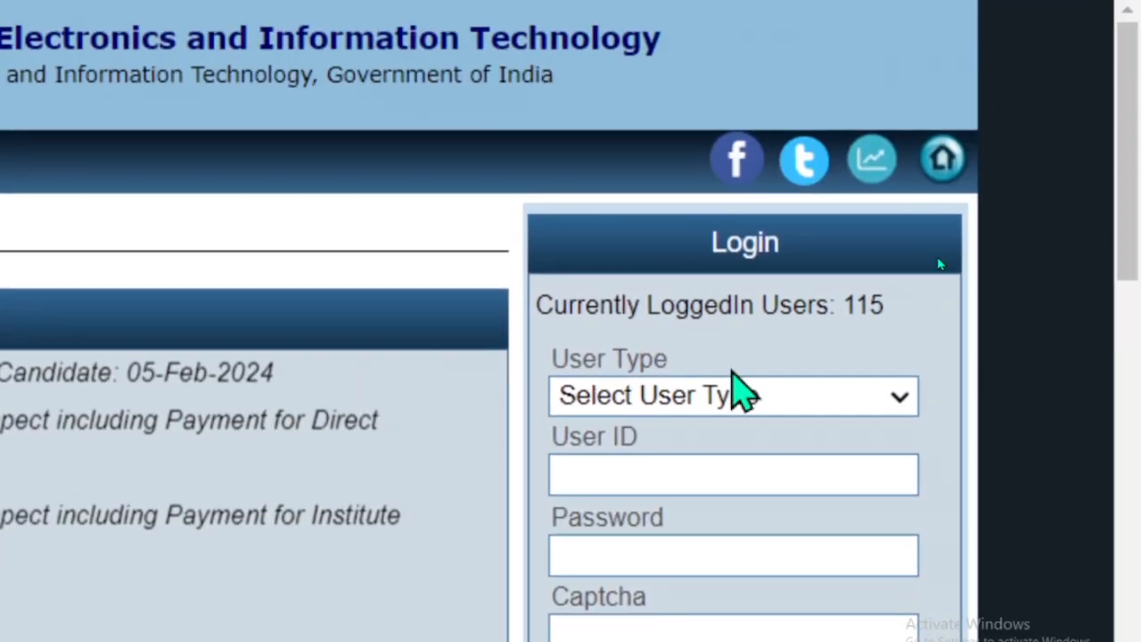
pyautogui.scroll(-3, 742, 390)
pyautogui.scroll(-3, 744, 391)
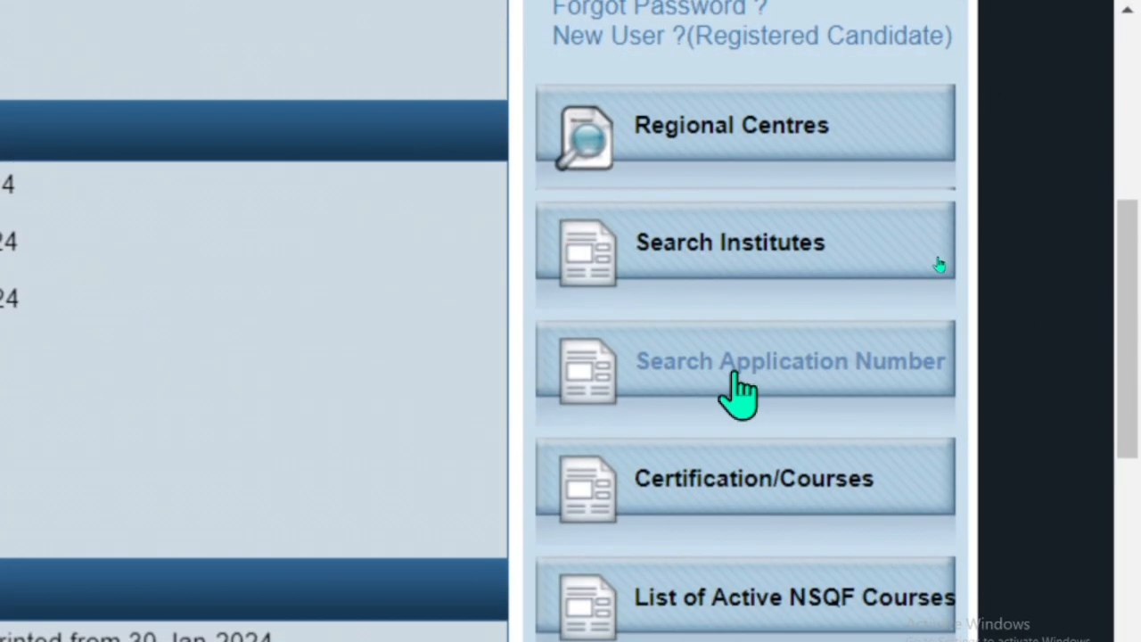
pyautogui.scroll(-3, 740, 395)
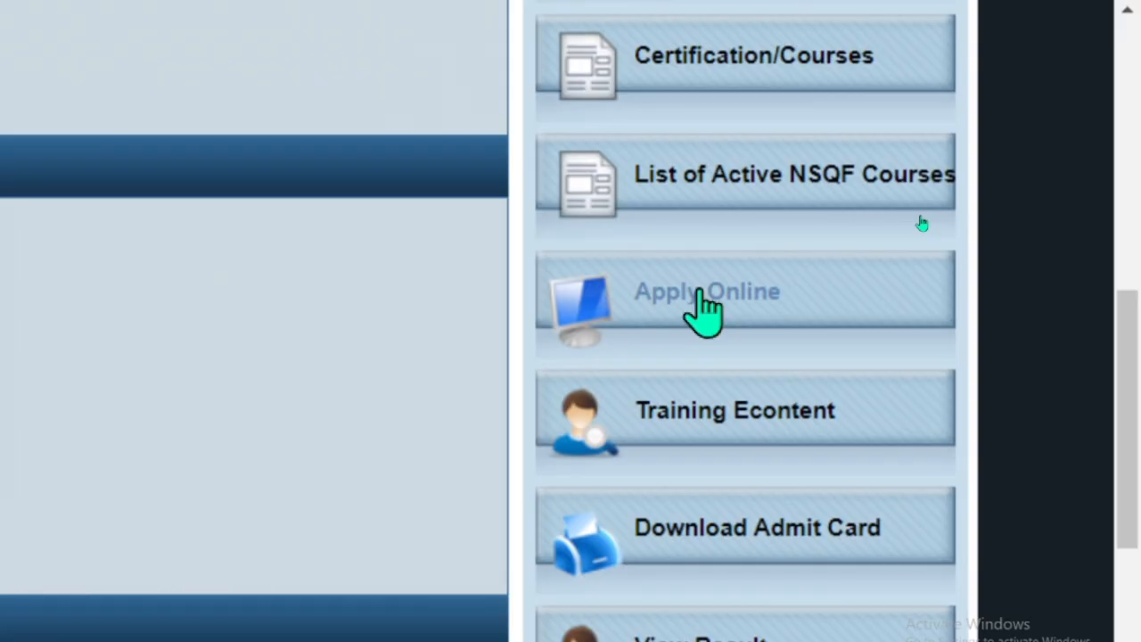
pyautogui.click(701, 296)
pyautogui.hotkey('ctrl', '4')
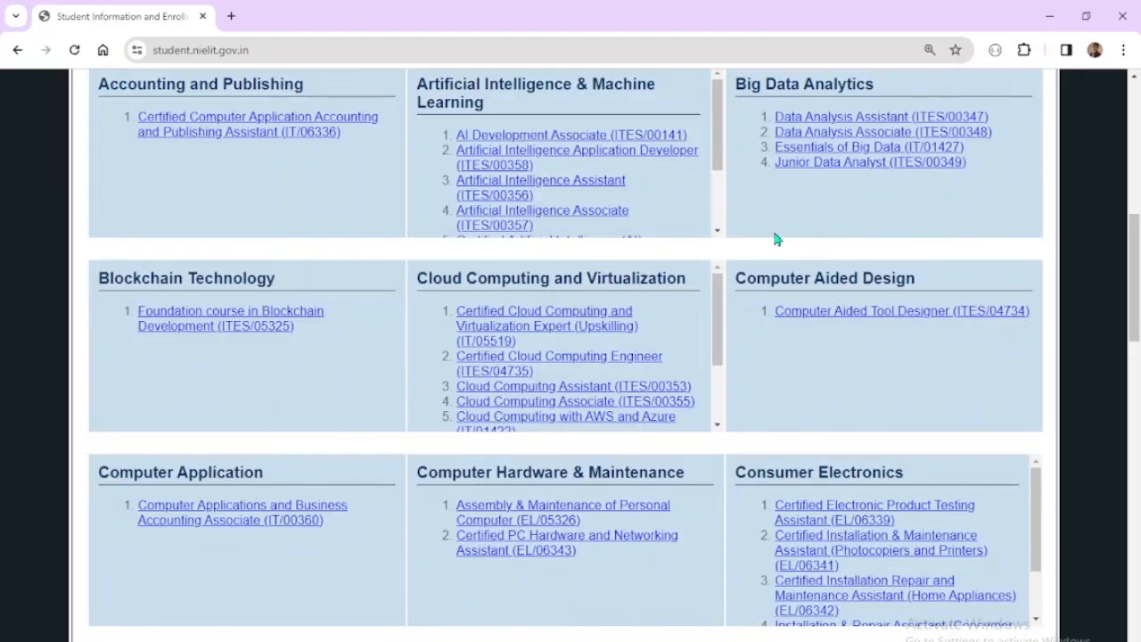
# Choose the O LEVEL (O) course under Information Technology to apply for
pyautogui.scroll(1, 321, 384)
pyautogui.scroll(6, 322, 386)
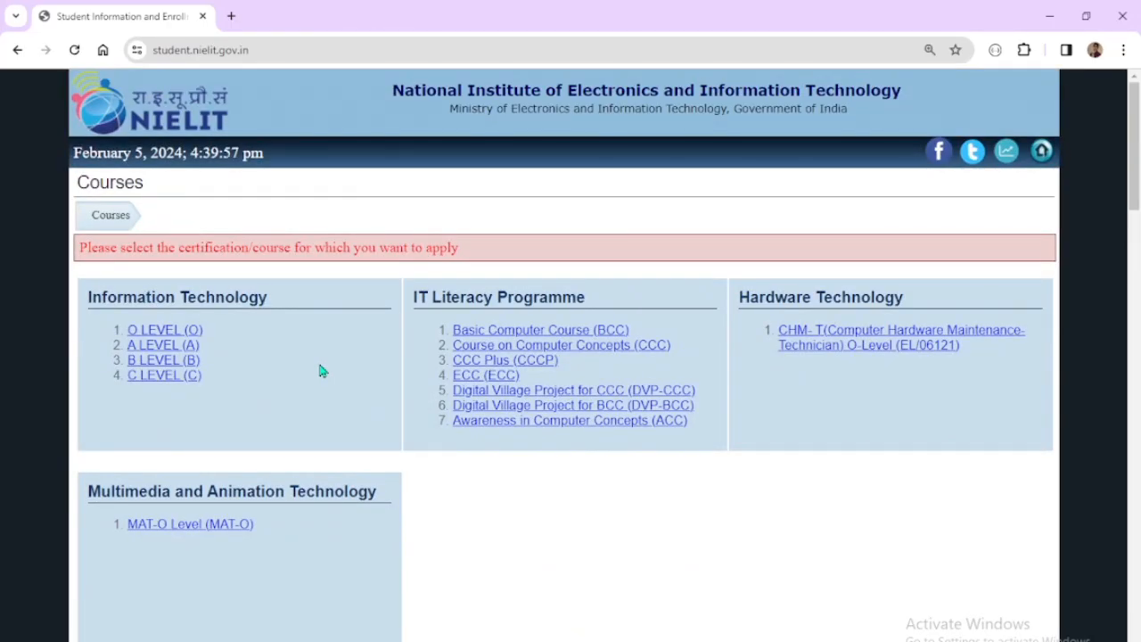
pyautogui.hotkey('ctrl', '4')
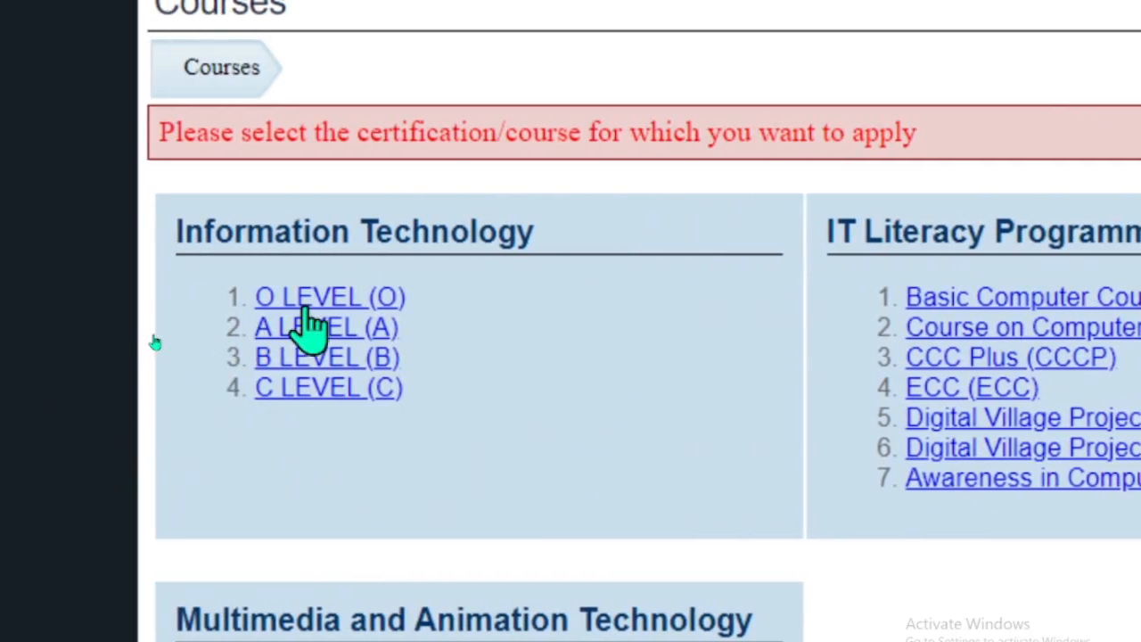
pyautogui.click(339, 299)
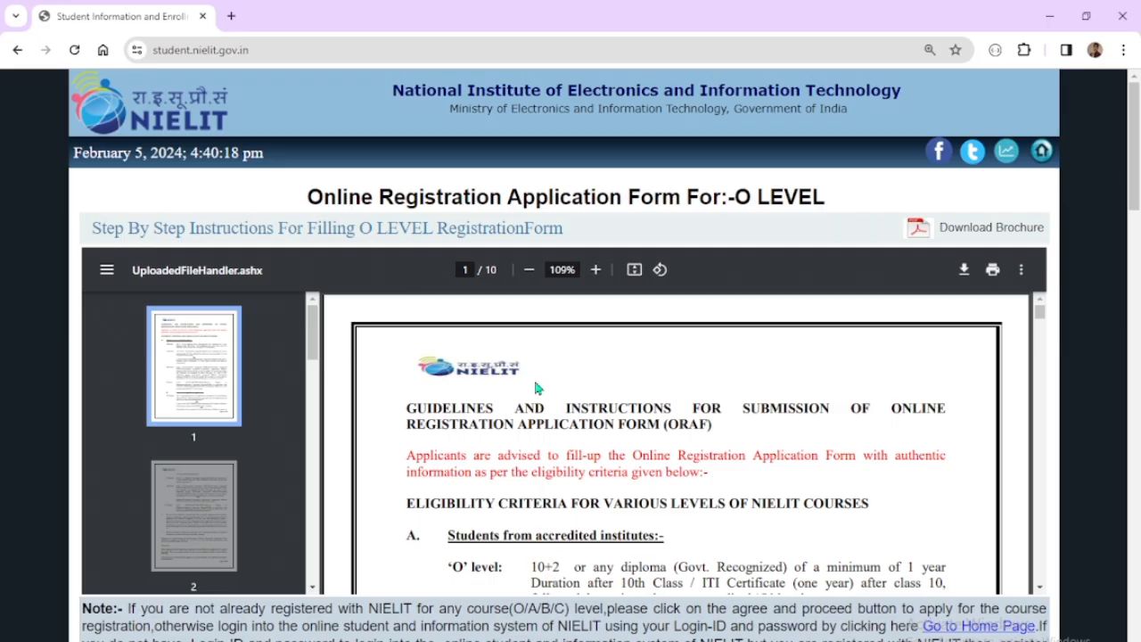
# Read through the O LEVEL registration guidelines document, examining the eligibility criteria and form-filling instructions up to its last page
pyautogui.scroll(-5, 538, 388)
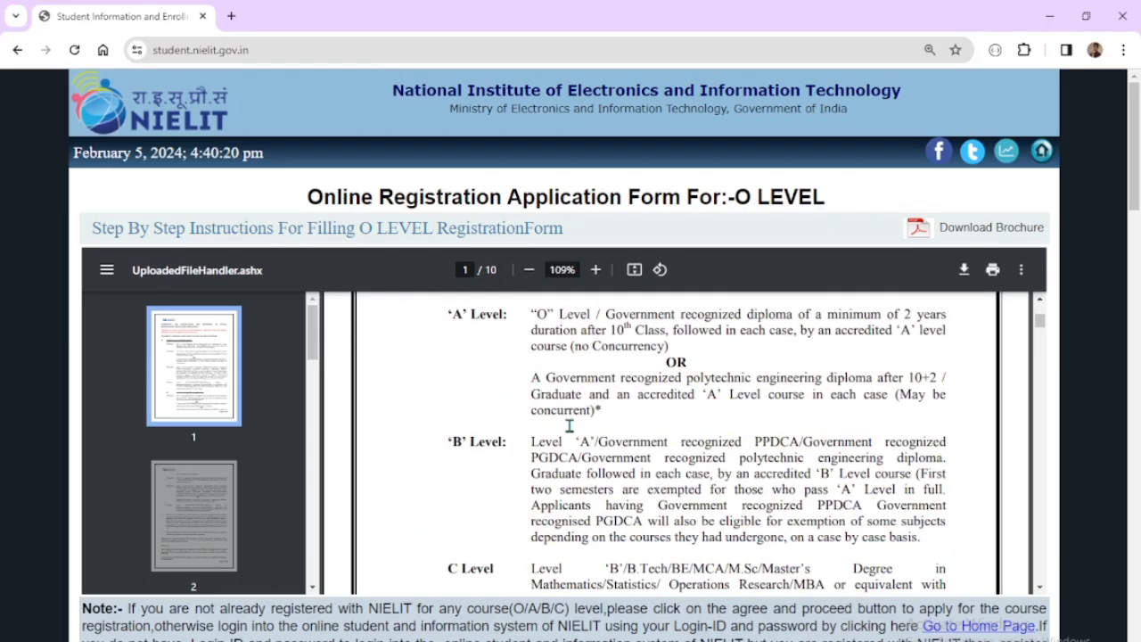
pyautogui.scroll(-5, 569, 425)
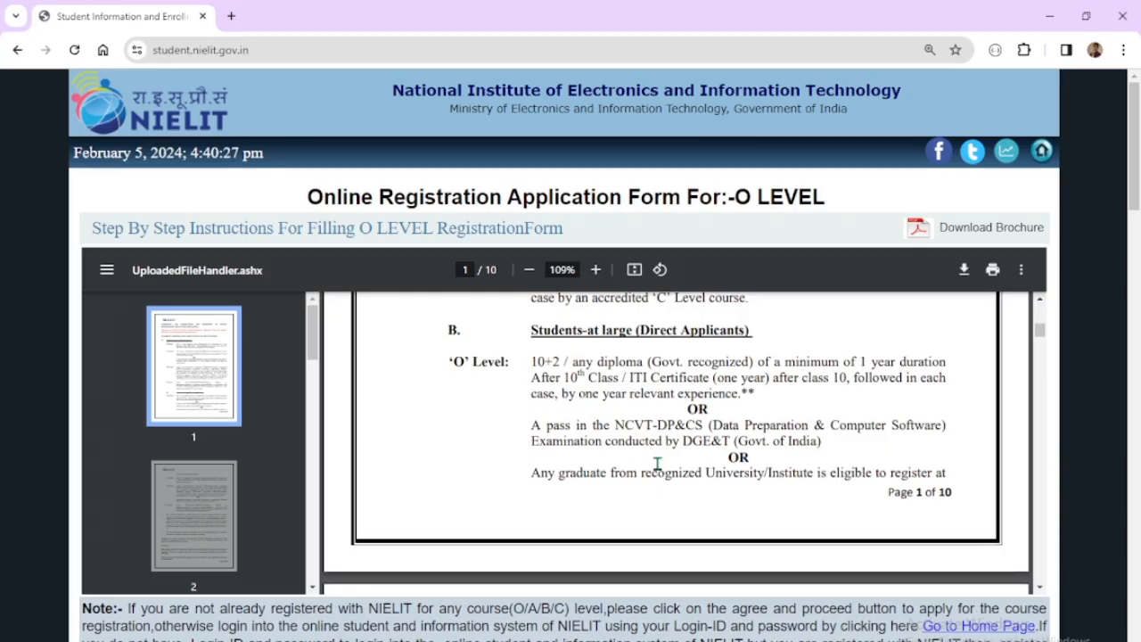
pyautogui.scroll(-5, 657, 461)
pyautogui.scroll(-15, 657, 462)
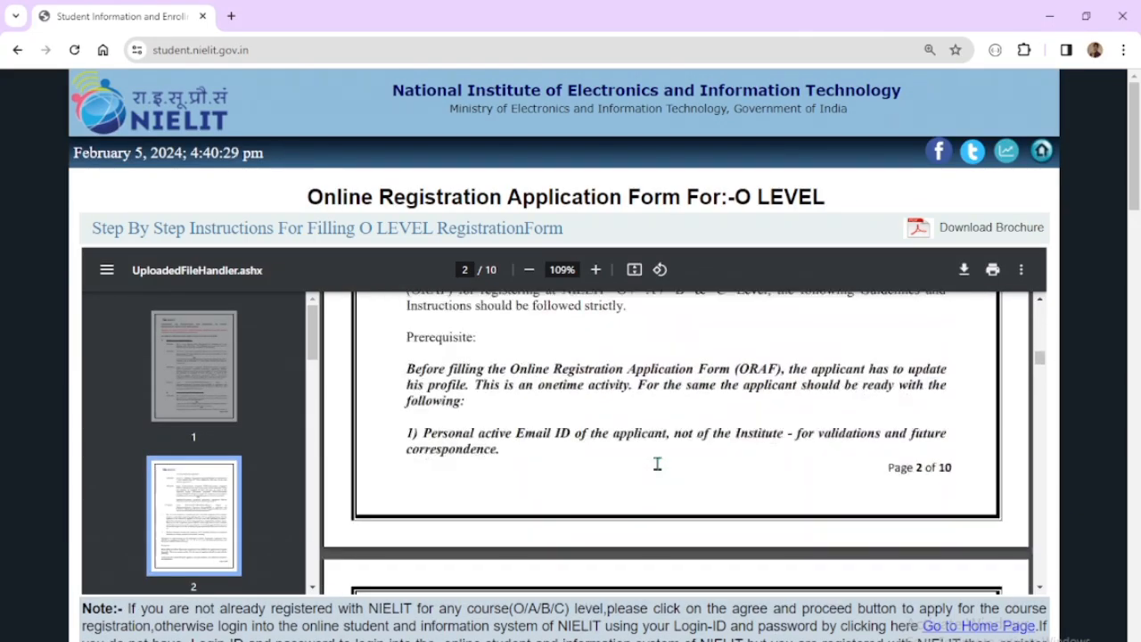
pyautogui.scroll(-20, 657, 462)
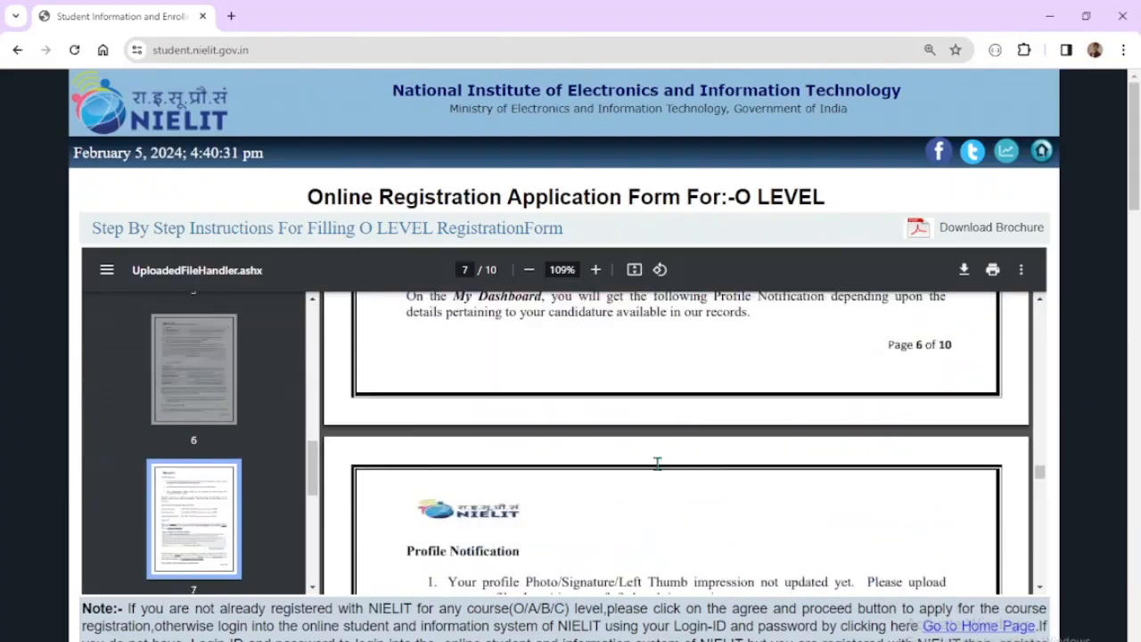
pyautogui.scroll(15, 657, 462)
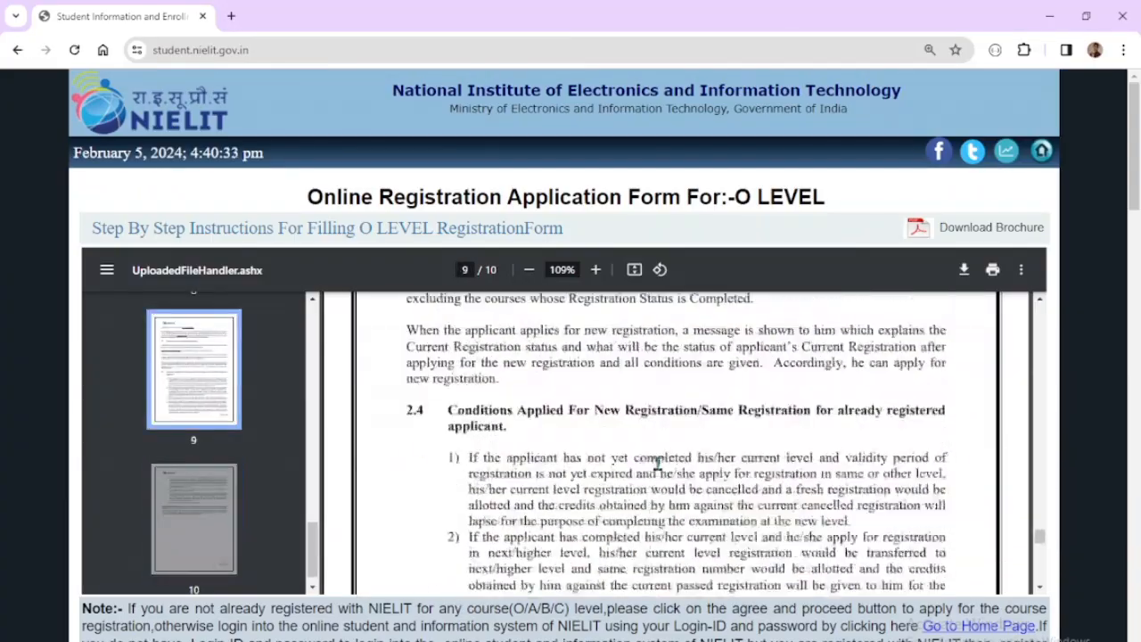
pyautogui.scroll(-3, 657, 462)
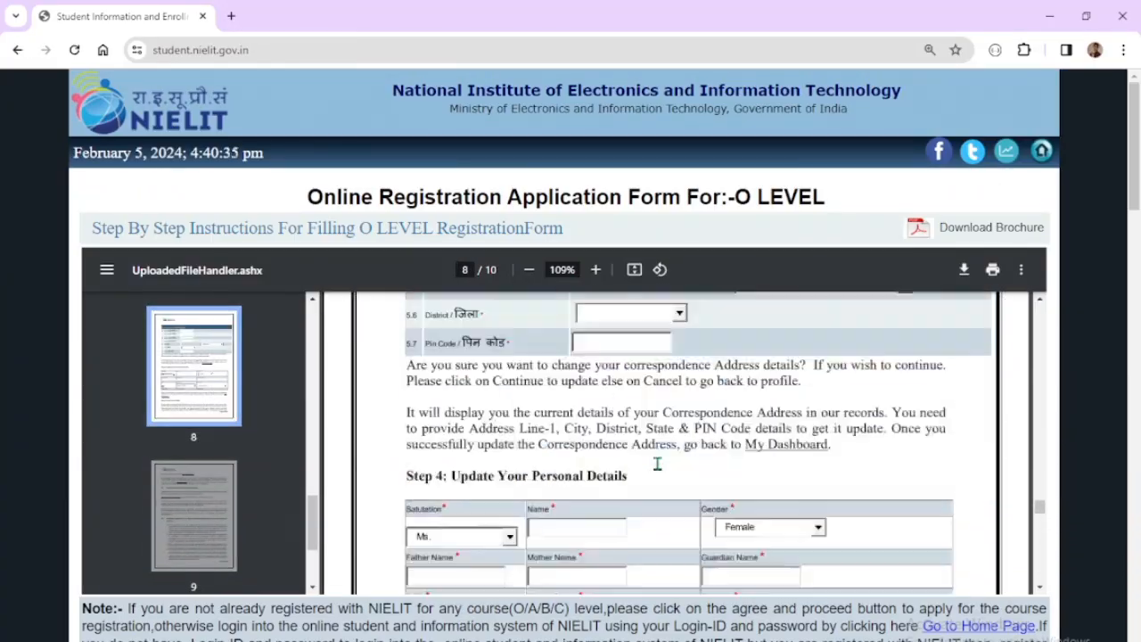
pyautogui.scroll(5, 657, 462)
pyautogui.scroll(-20, 657, 462)
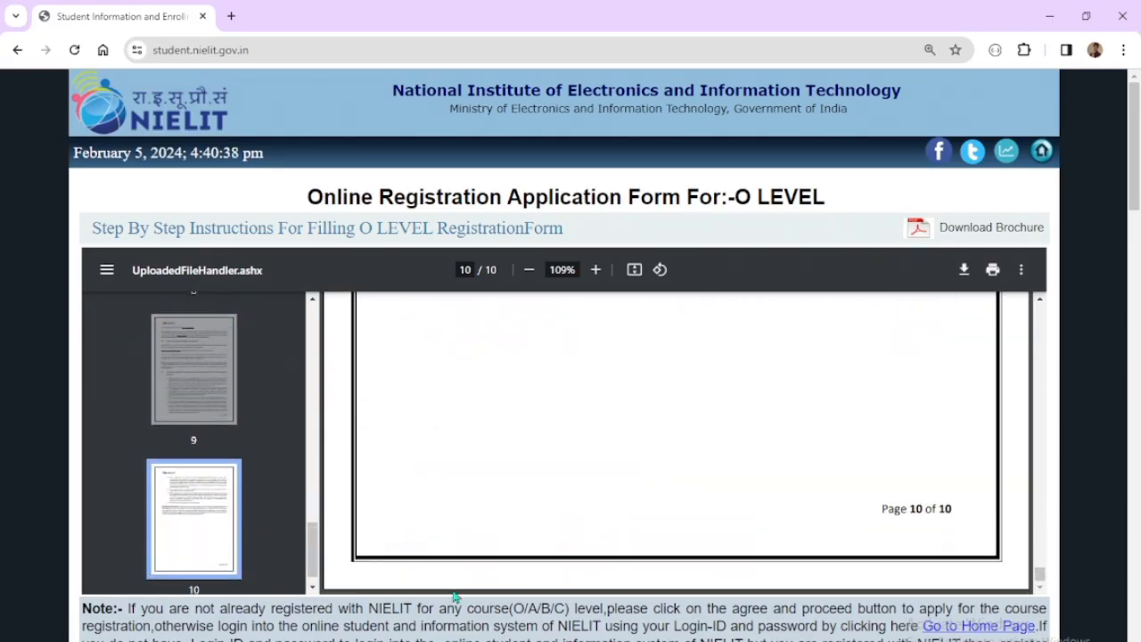
# Agree to the declaration below the guidelines and proceed to the O LEVEL registration application form
pyautogui.scroll(-6, 344, 515)
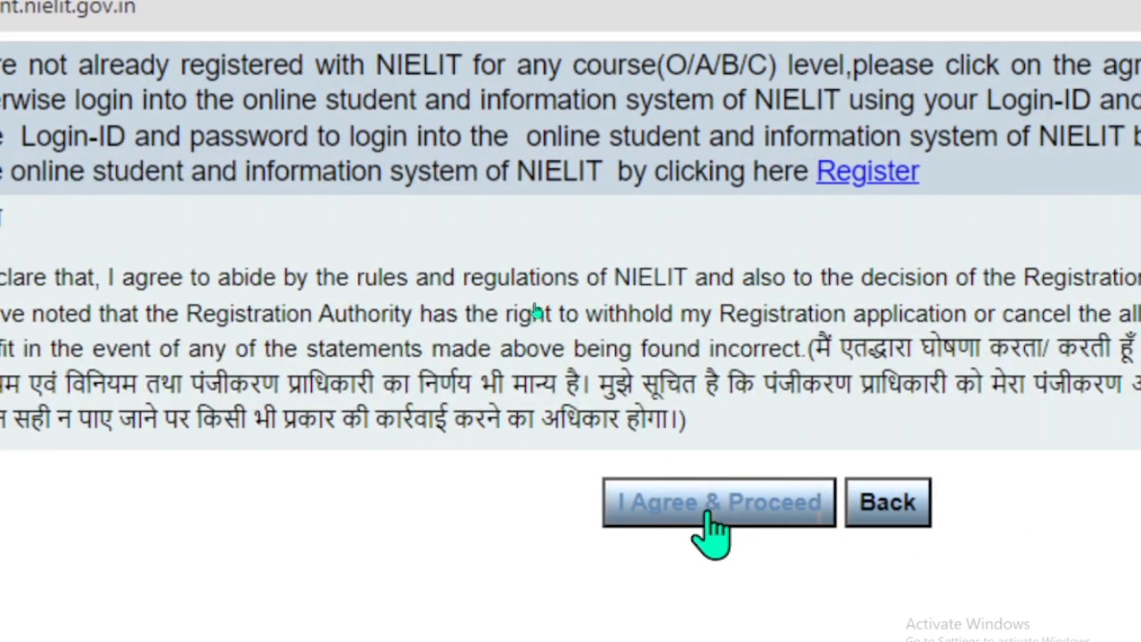
pyautogui.click(711, 508)
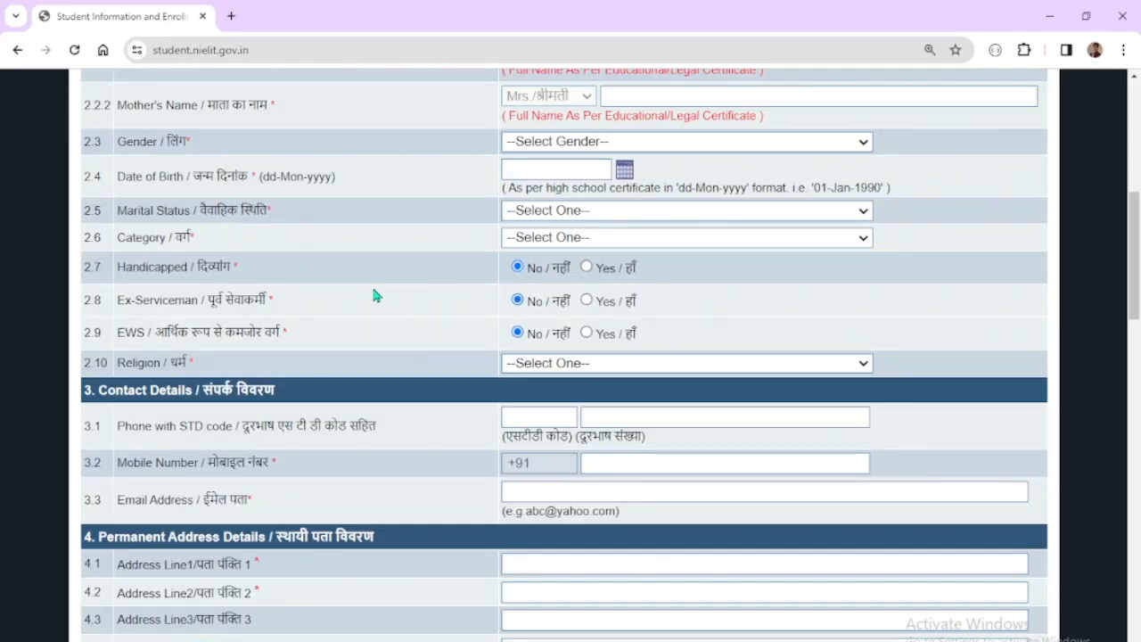
# Review the form's registration details, including the reference number question, applicant type, exam cycle, fee and payment method
pyautogui.scroll(6, 397, 279)
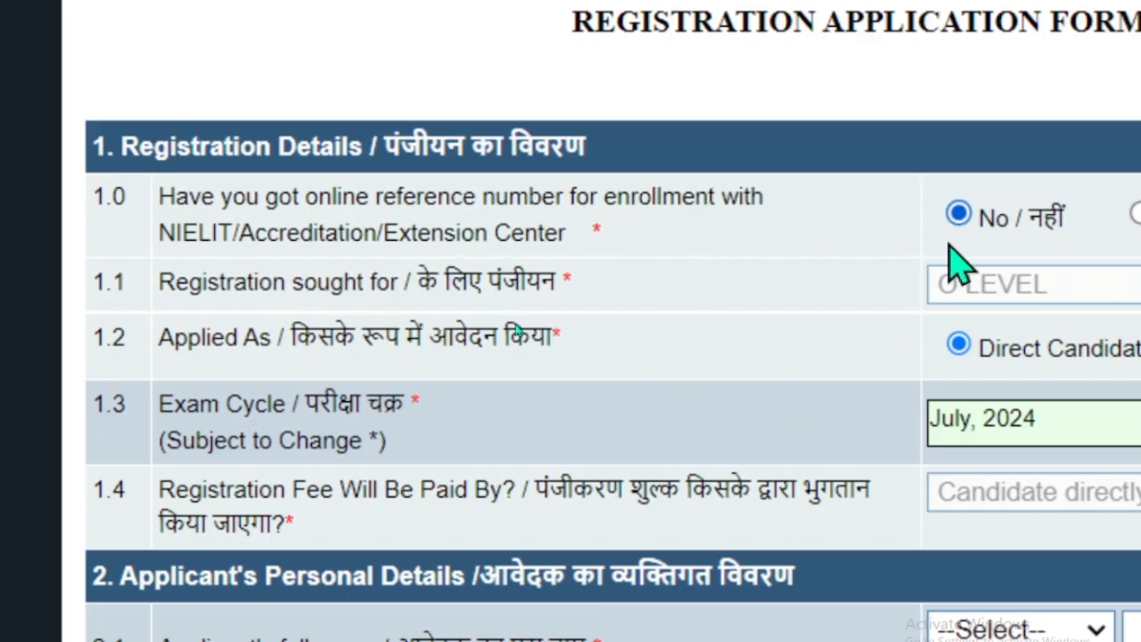
pyautogui.scroll(-1, 949, 628)
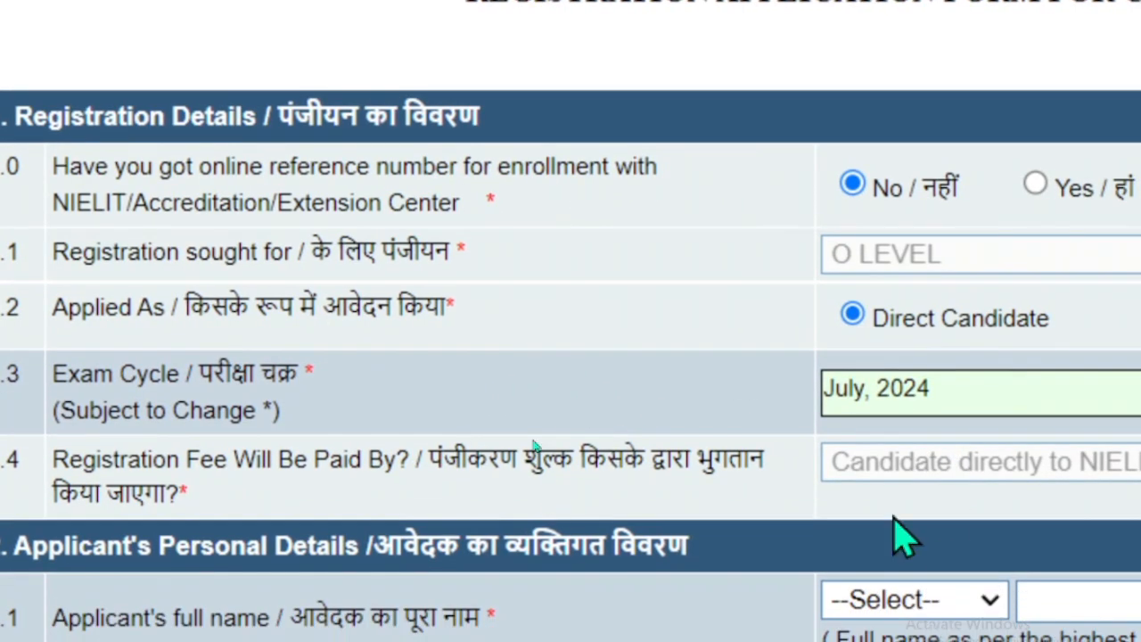
pyautogui.hscroll(1, 948, 428)
pyautogui.hscroll(1, 1010, 419)
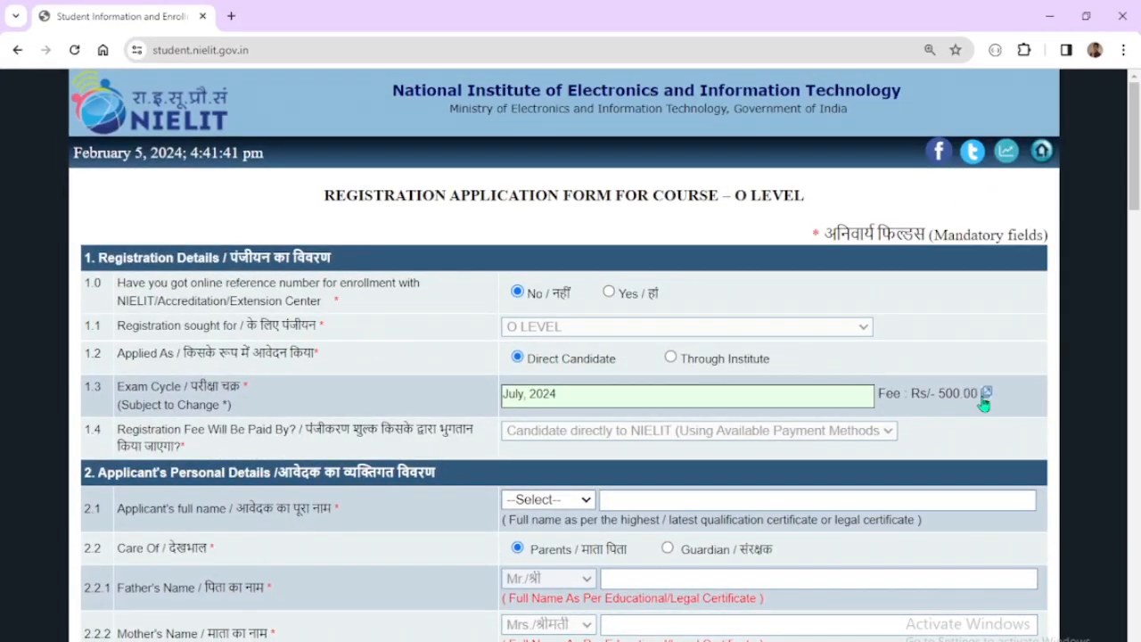
pyautogui.scroll(-1, 427, 494)
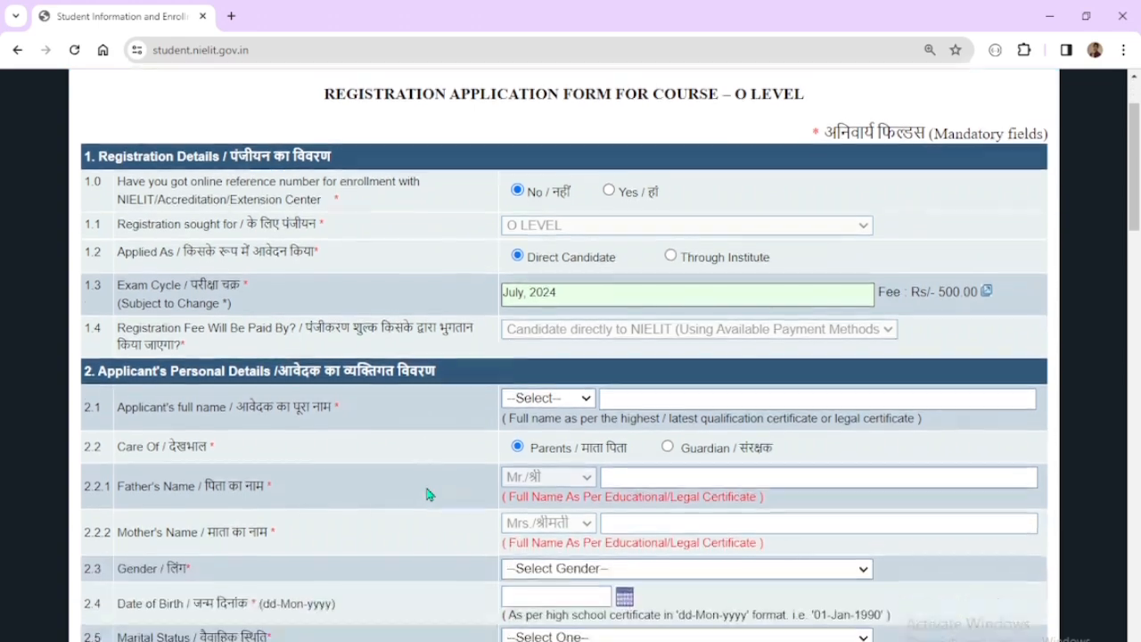
pyautogui.scroll(-1, 427, 494)
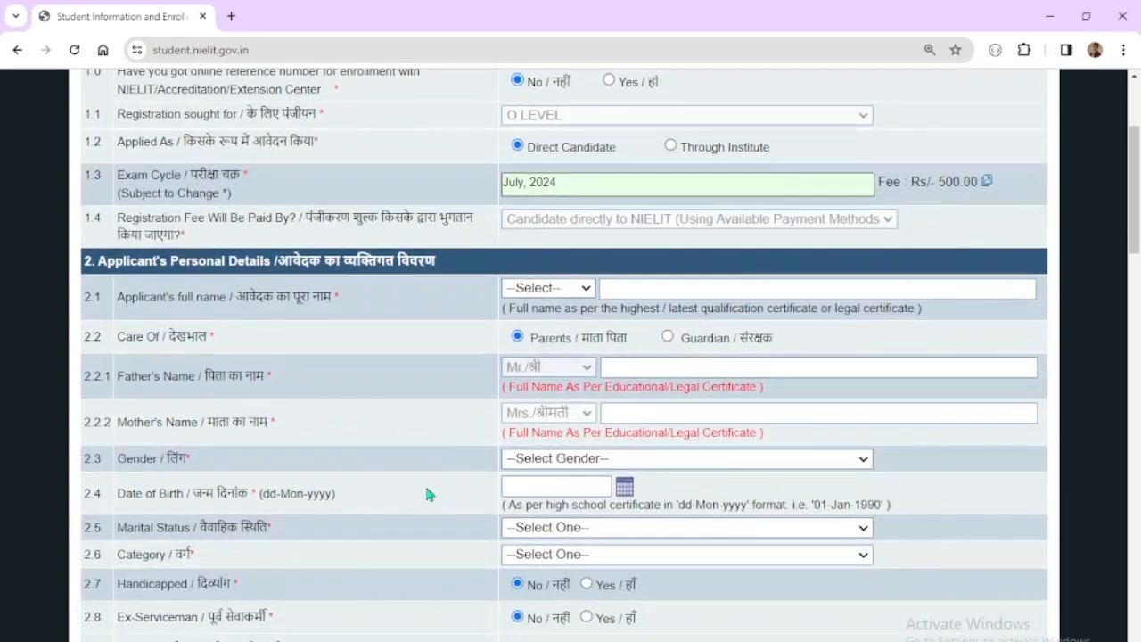
pyautogui.scroll(-1, 426, 492)
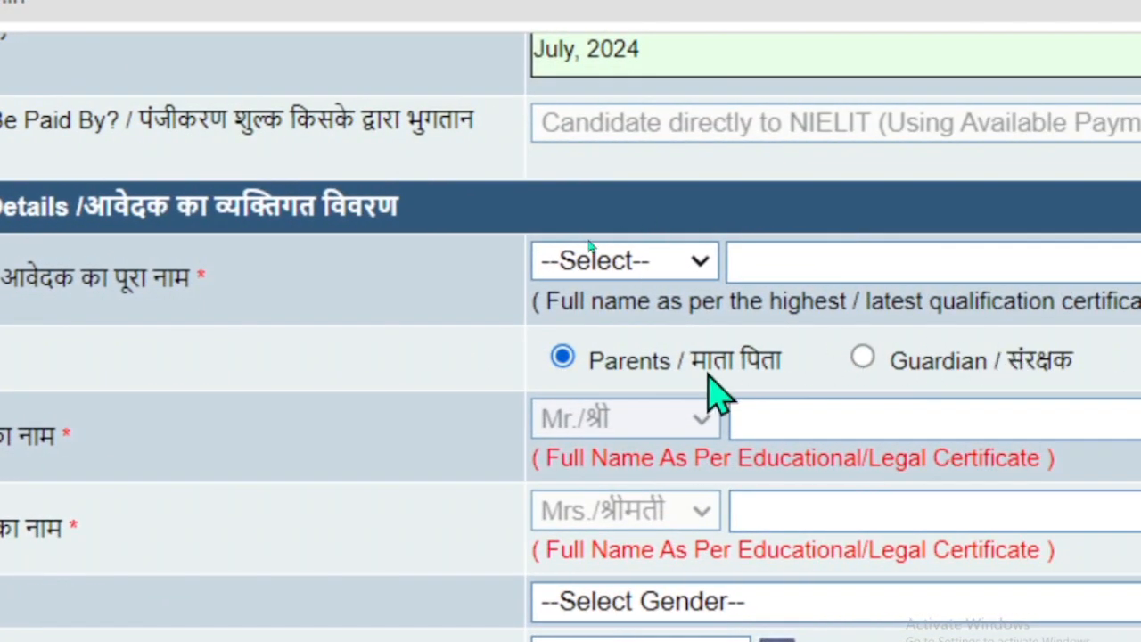
# Set the applicant's title to Mr./श्री and enter the applicant's full name in the personal details
pyautogui.click(700, 260)
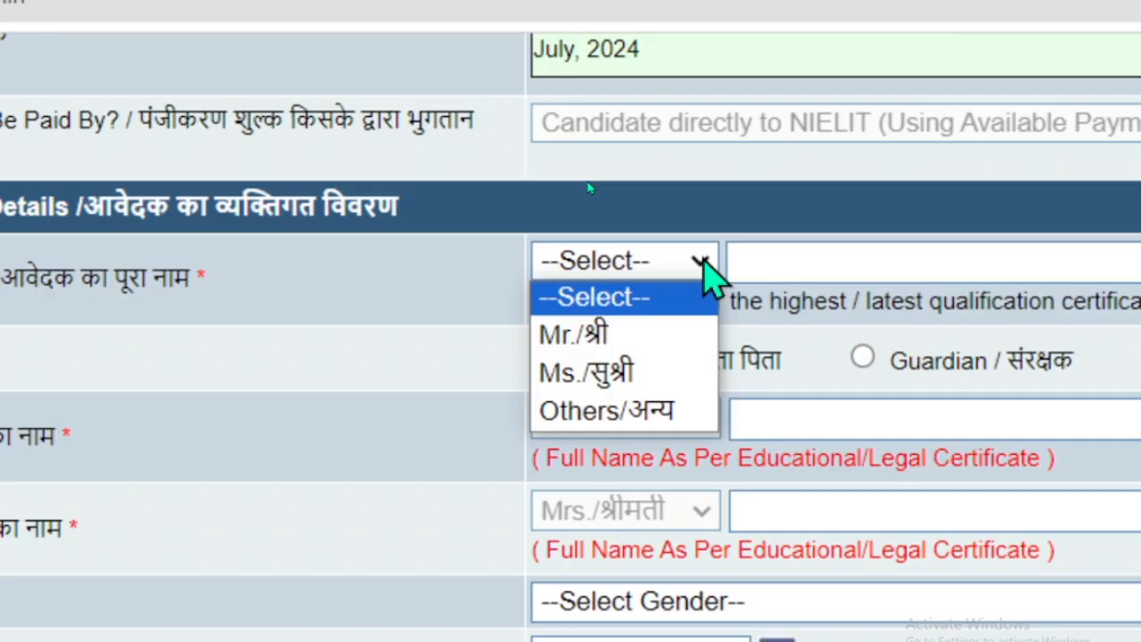
pyautogui.click(621, 341)
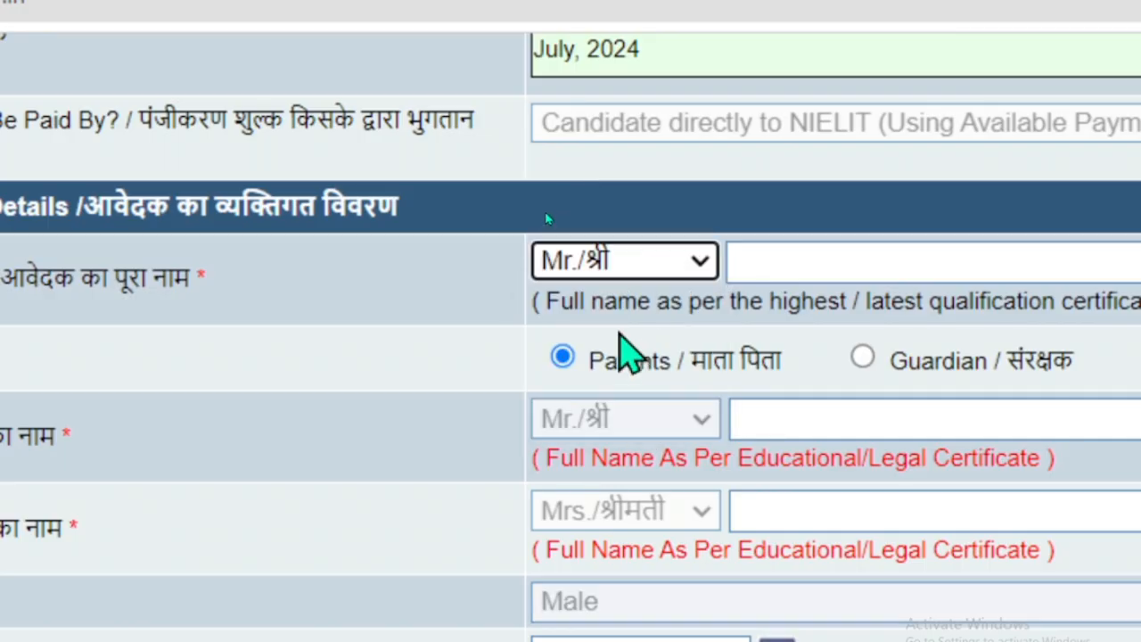
pyautogui.click(789, 263)
pyautogui.hscroll(2, 998, 267)
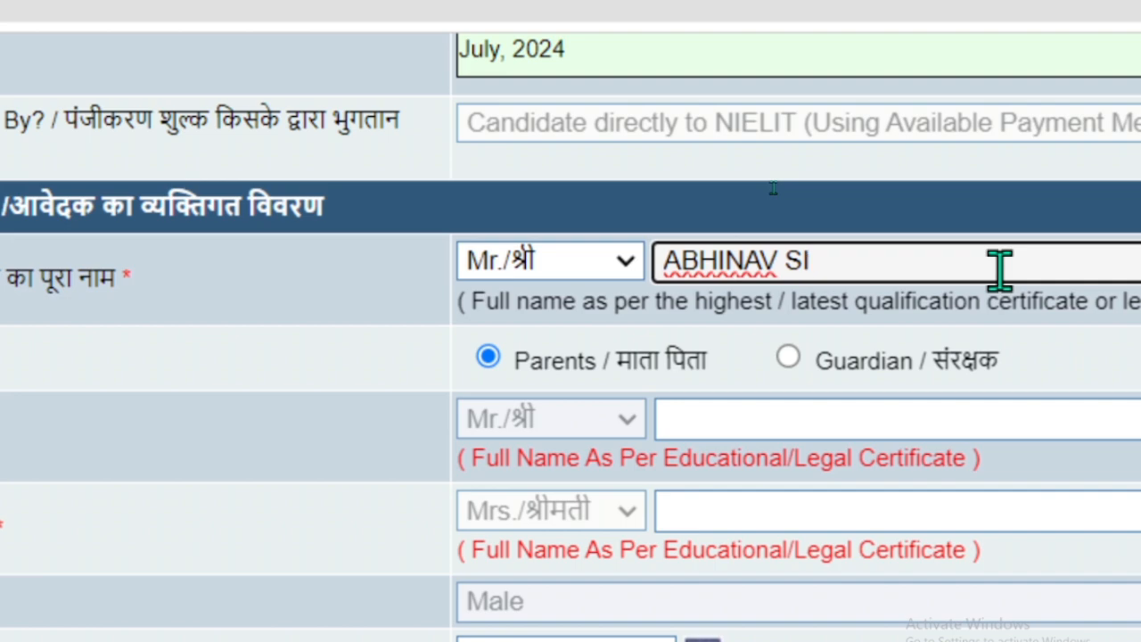
pyautogui.click(286, 362)
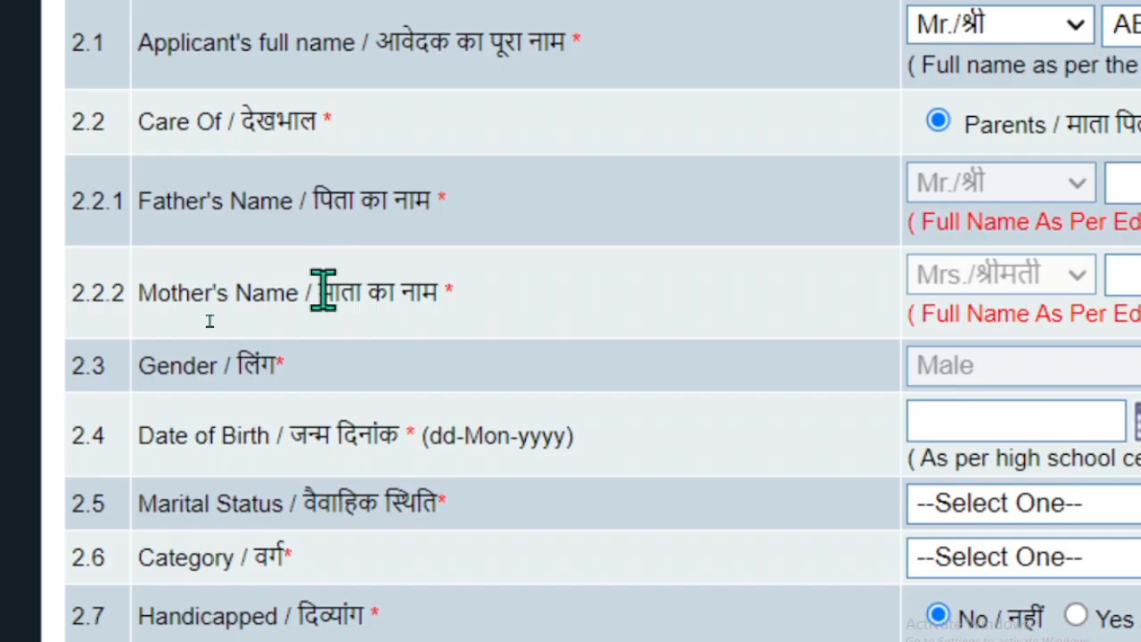
# Enter the applicant's date of birth in the personal details using the date picker
pyautogui.scroll(-2, 324, 291)
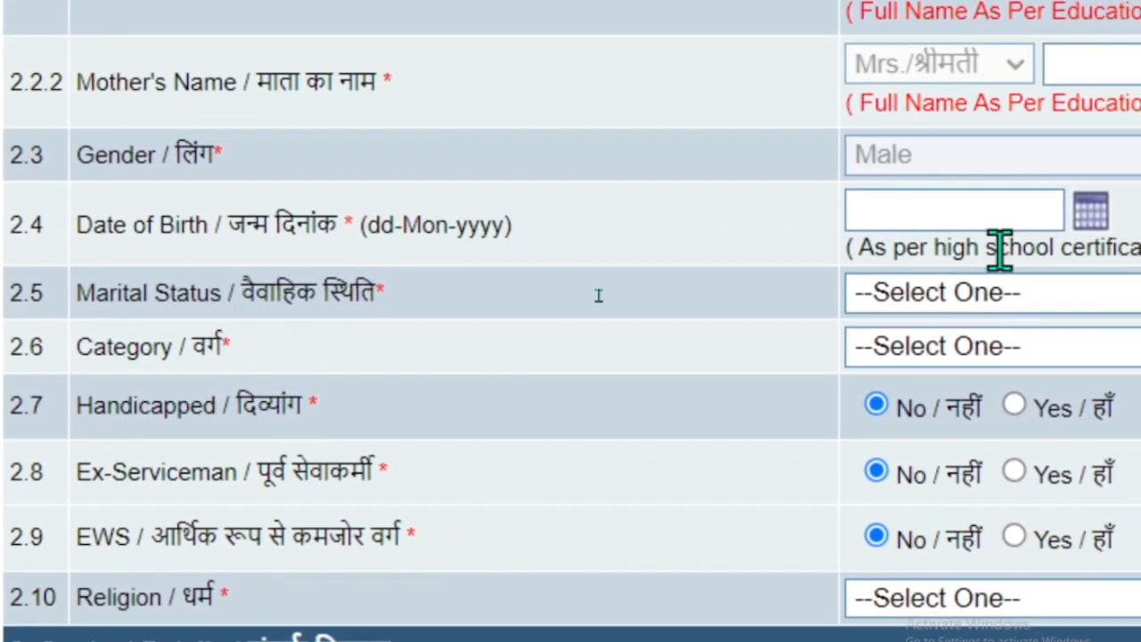
pyautogui.click(1091, 211)
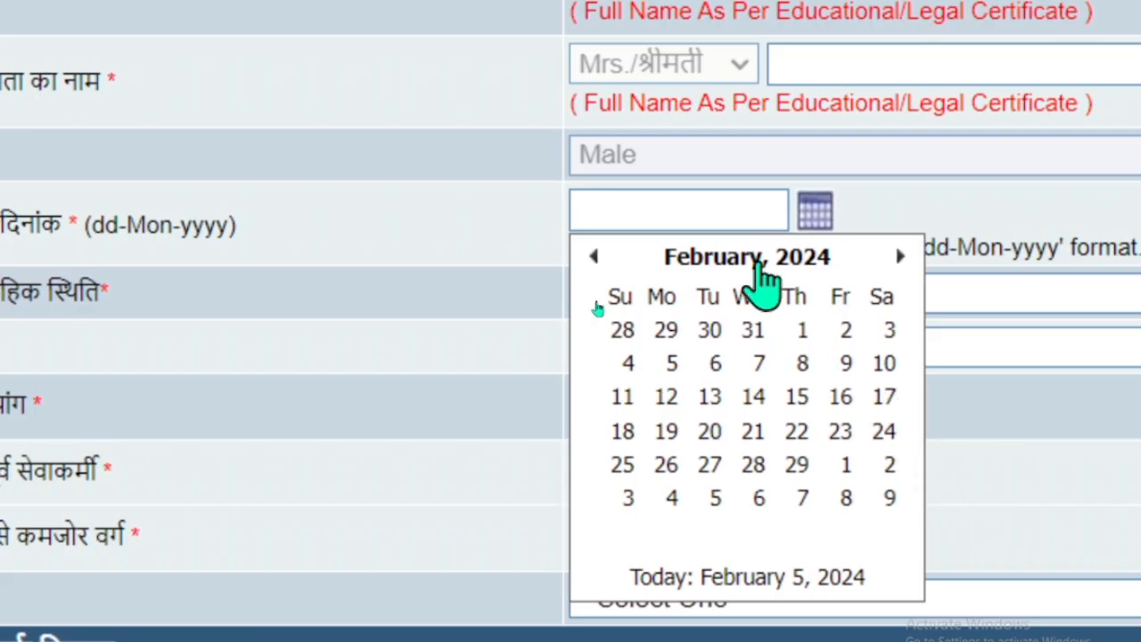
pyautogui.click(758, 260)
pyautogui.click(756, 263)
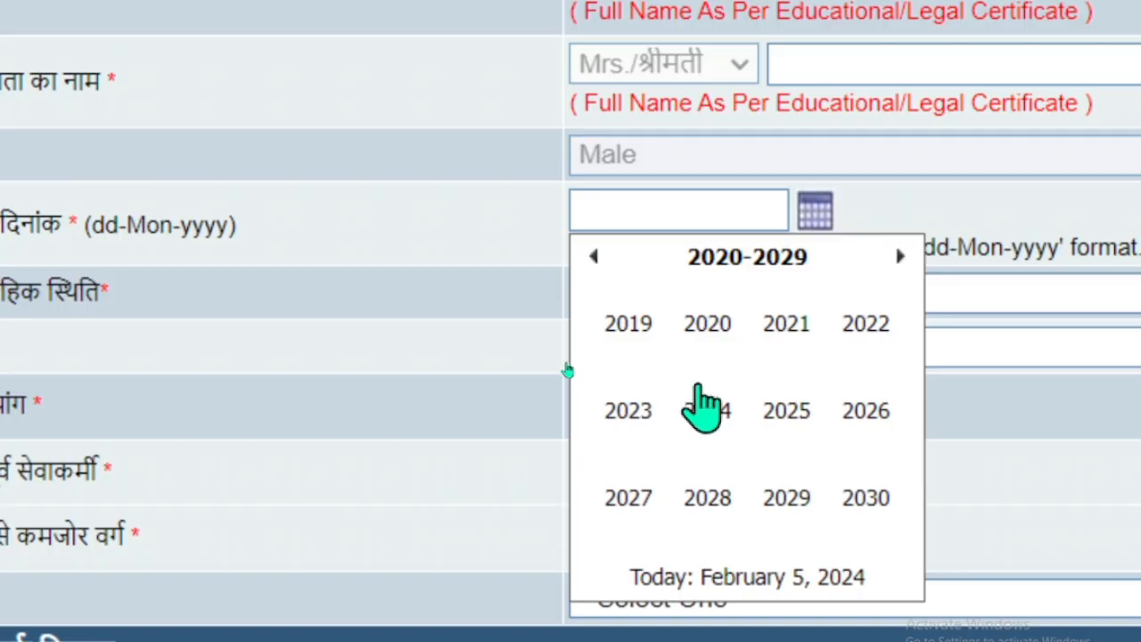
pyautogui.scroll(5, 705, 406)
pyautogui.scroll(-5, 705, 405)
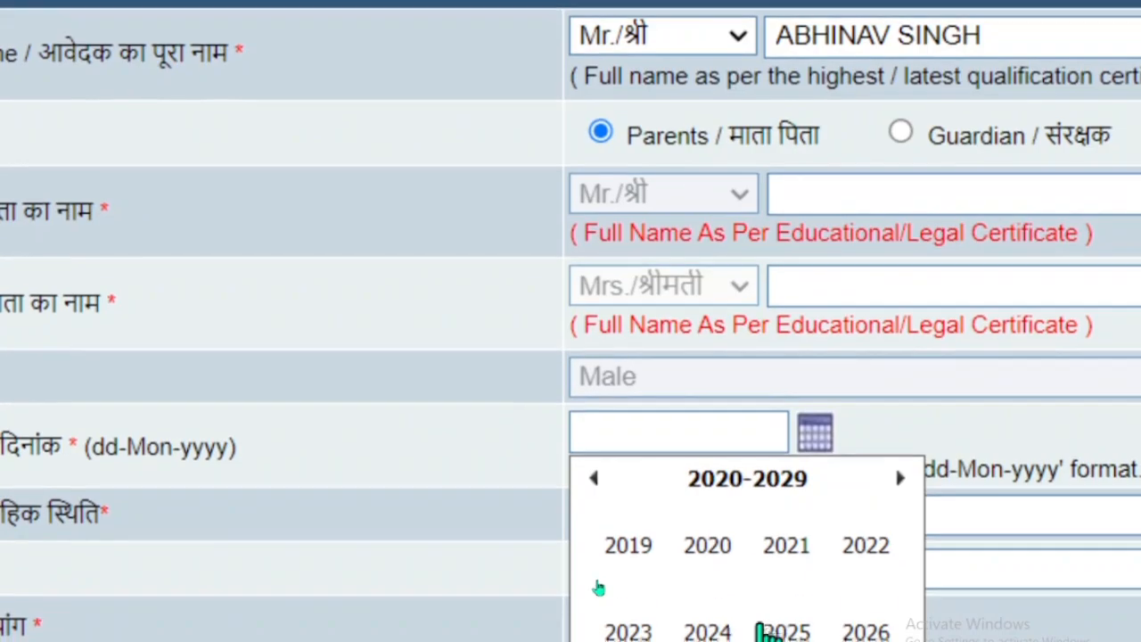
pyautogui.click(595, 269)
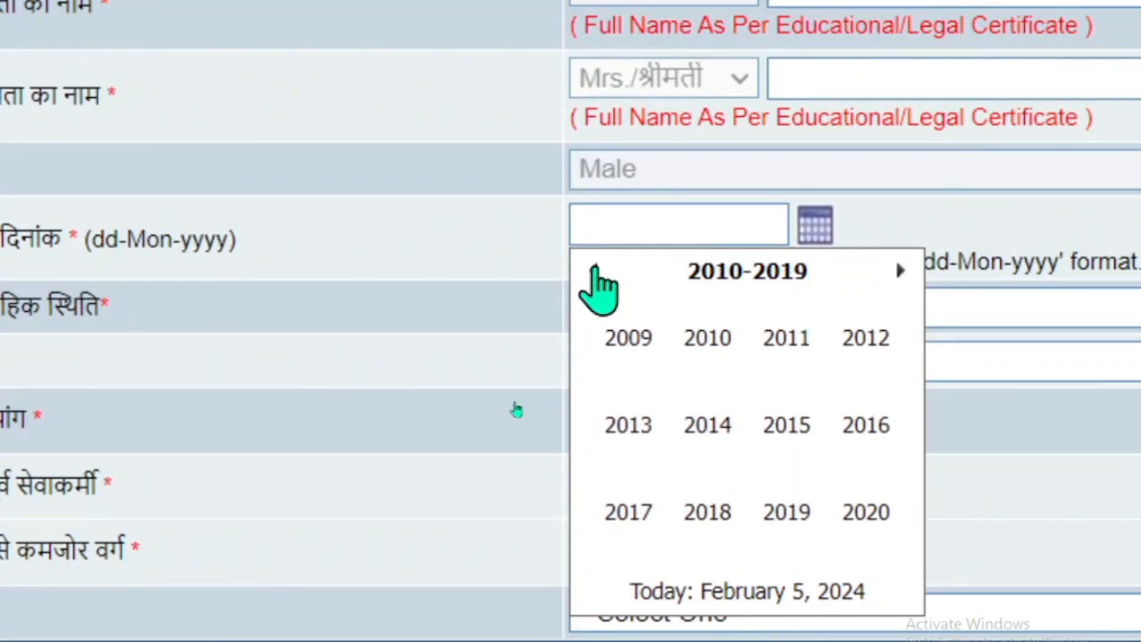
pyautogui.click(595, 269)
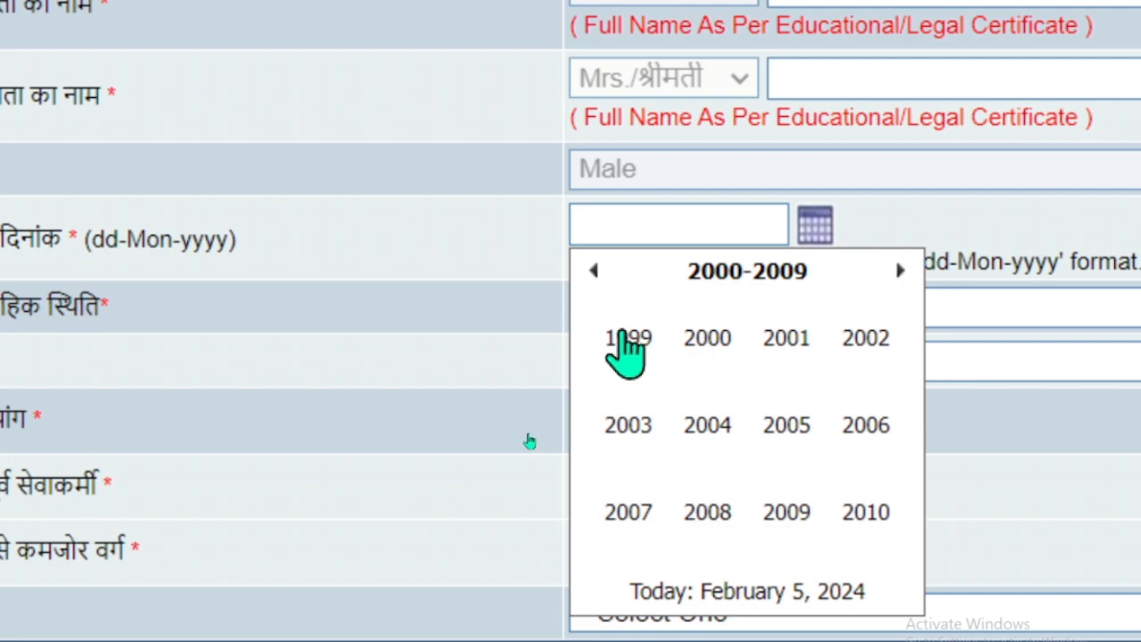
pyautogui.click(624, 337)
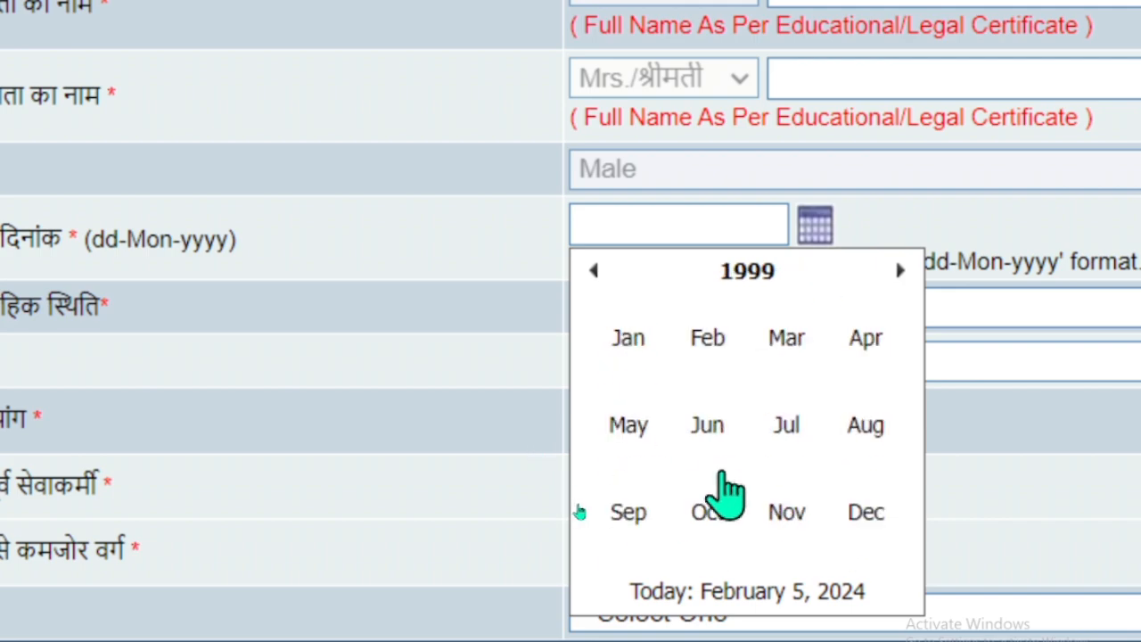
pyautogui.click(783, 428)
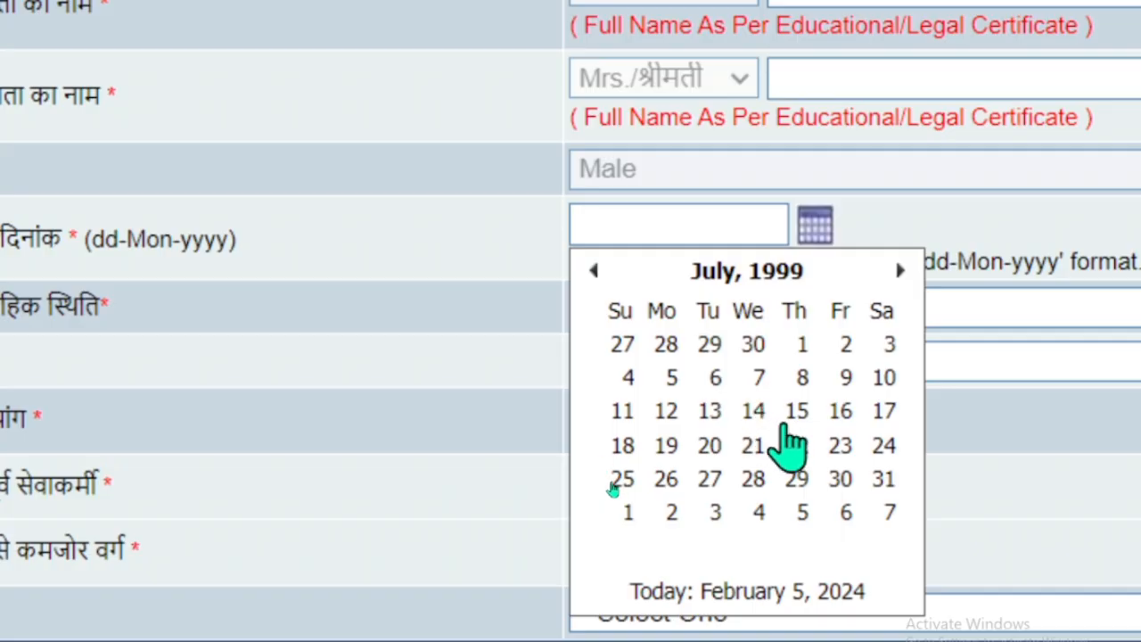
pyautogui.click(885, 411)
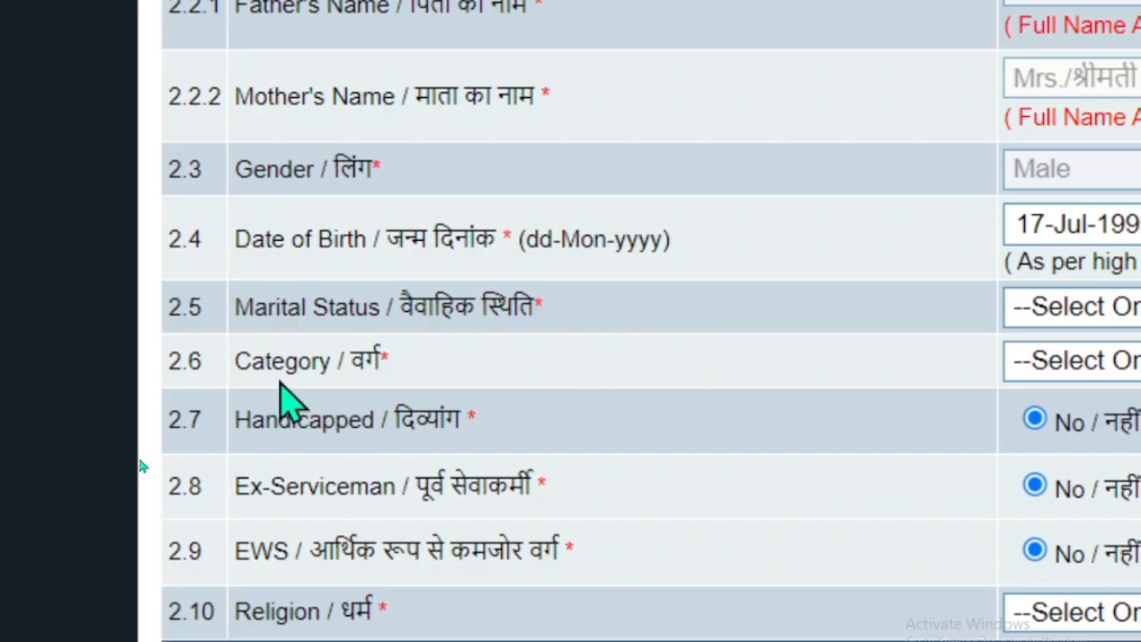
# Review the remaining personal detail fields and the contact, permanent address and correspondence sections of the form
pyautogui.scroll(-5, 369, 589)
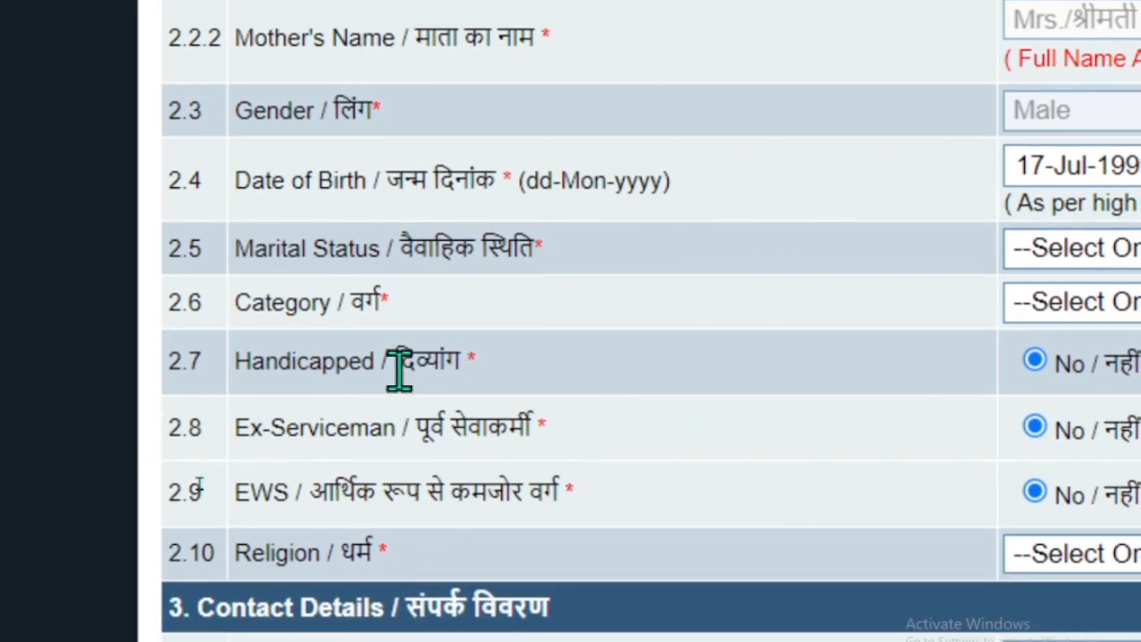
pyautogui.scroll(2, 400, 367)
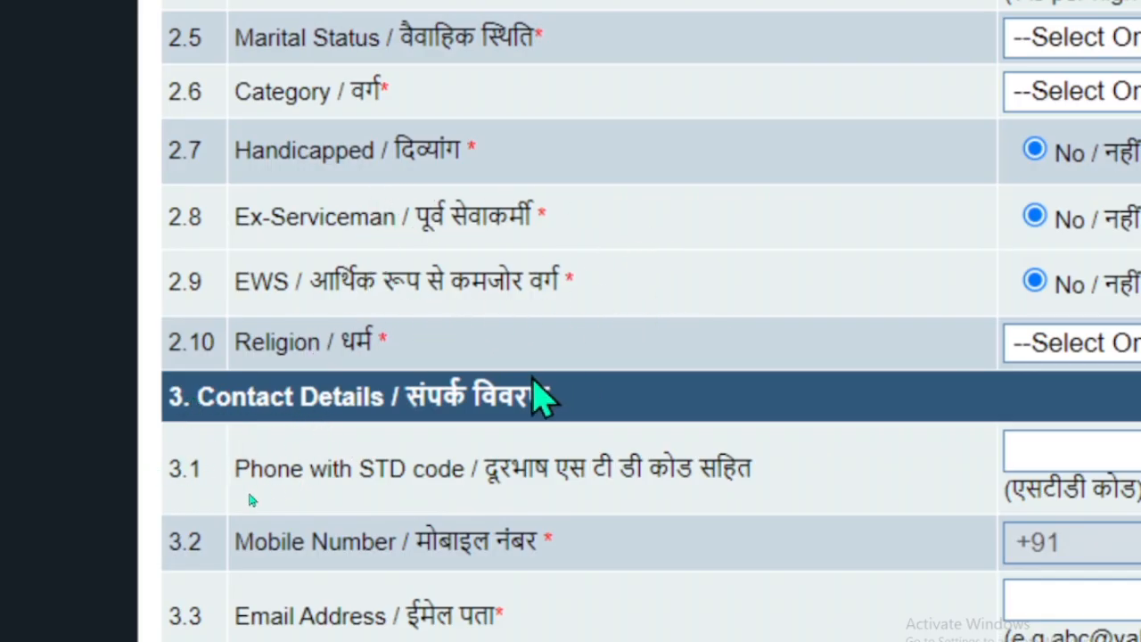
pyautogui.scroll(-1, 392, 610)
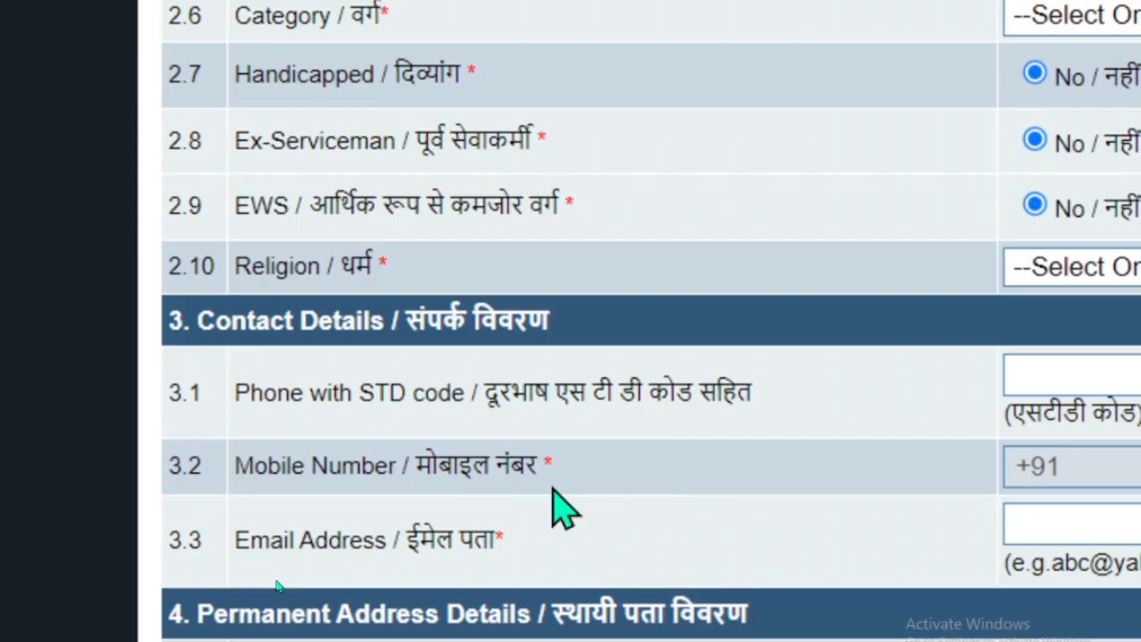
pyautogui.scroll(-2, 561, 509)
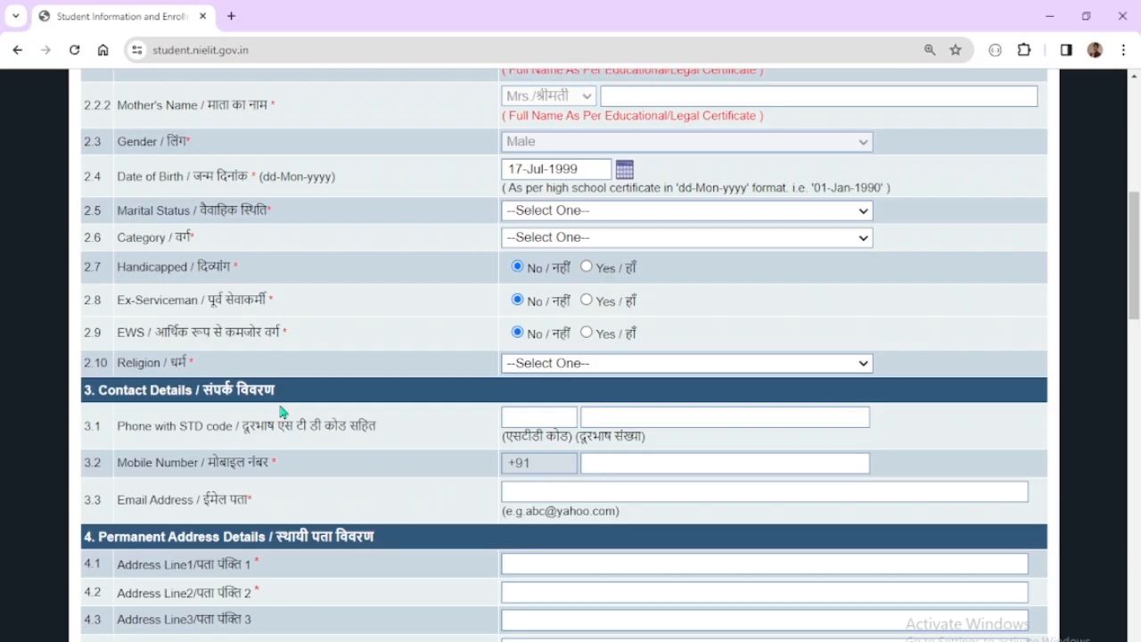
pyautogui.scroll(1, 282, 409)
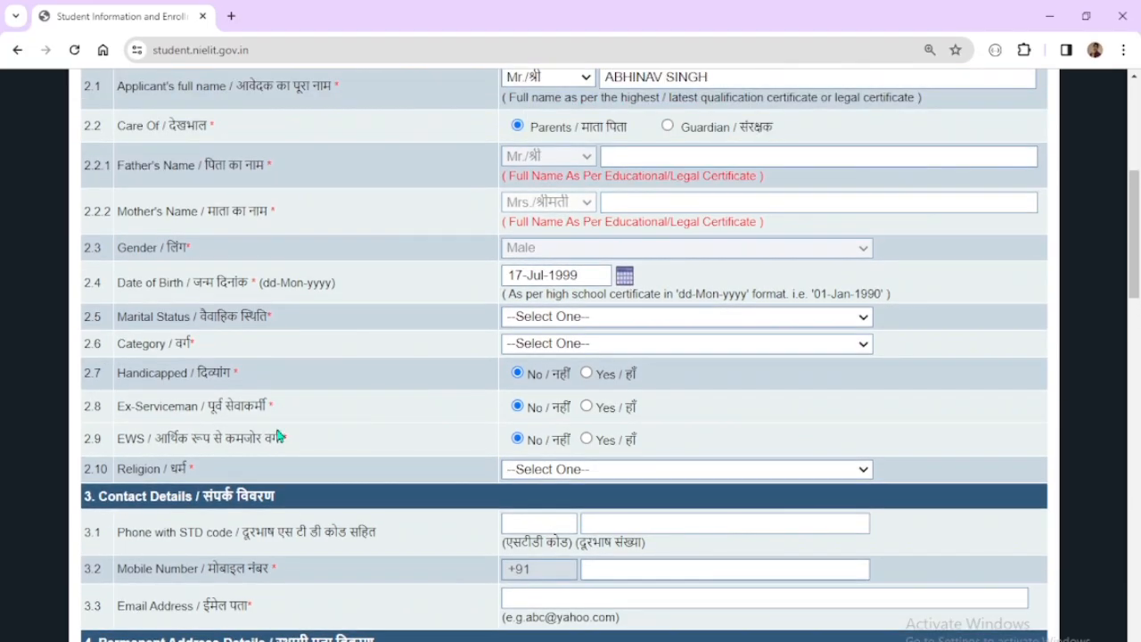
pyautogui.scroll(-2, 278, 436)
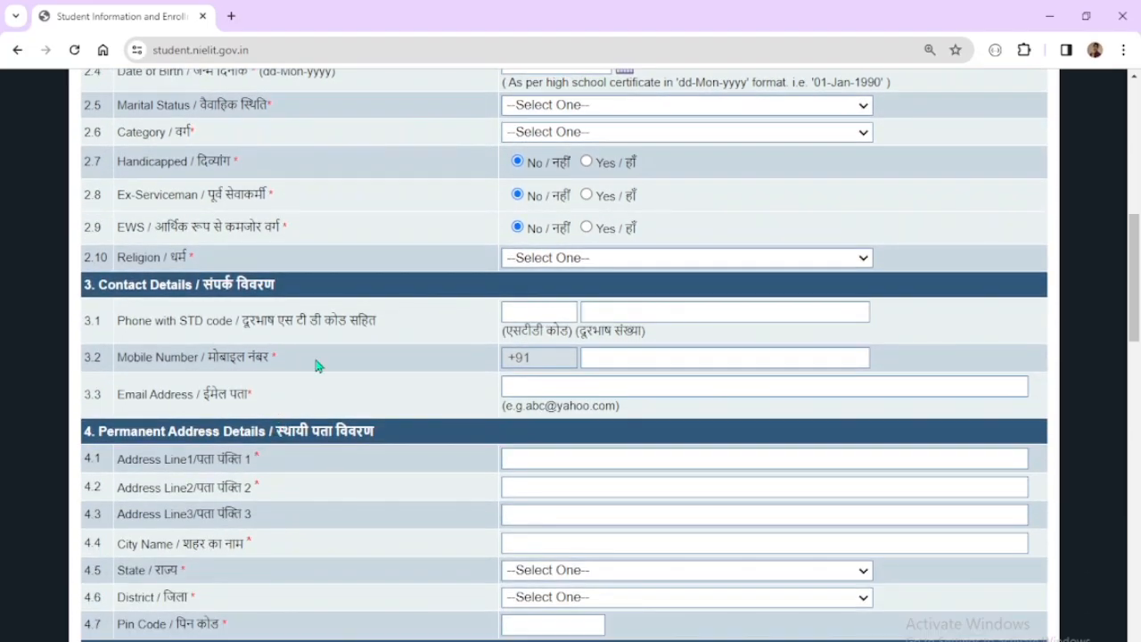
pyautogui.scroll(-2, 316, 366)
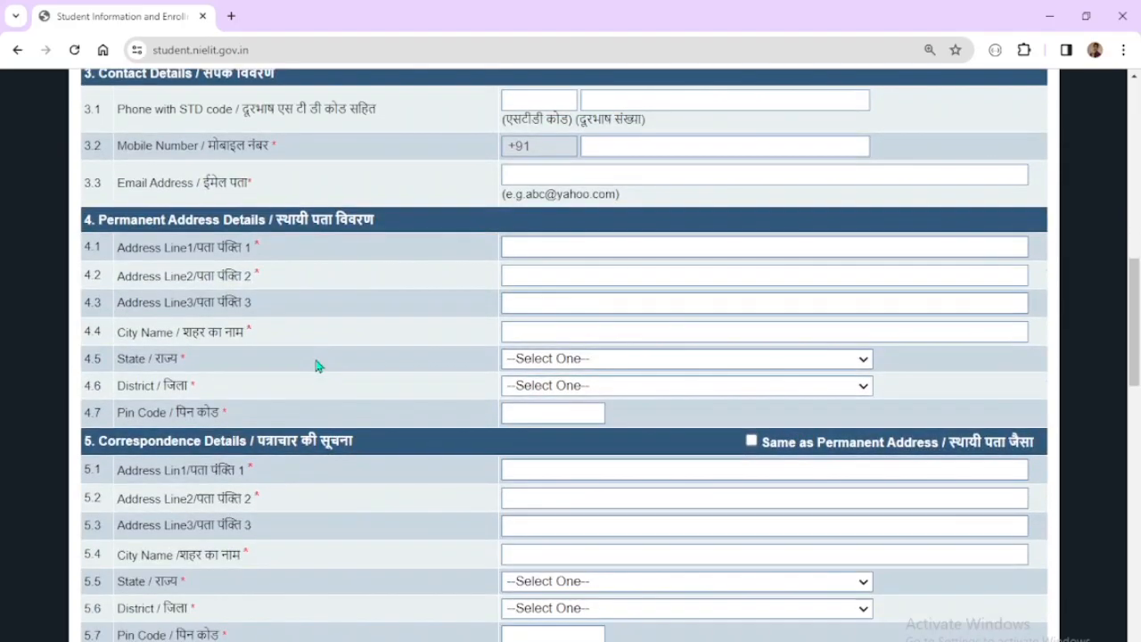
pyautogui.scroll(-4, 317, 365)
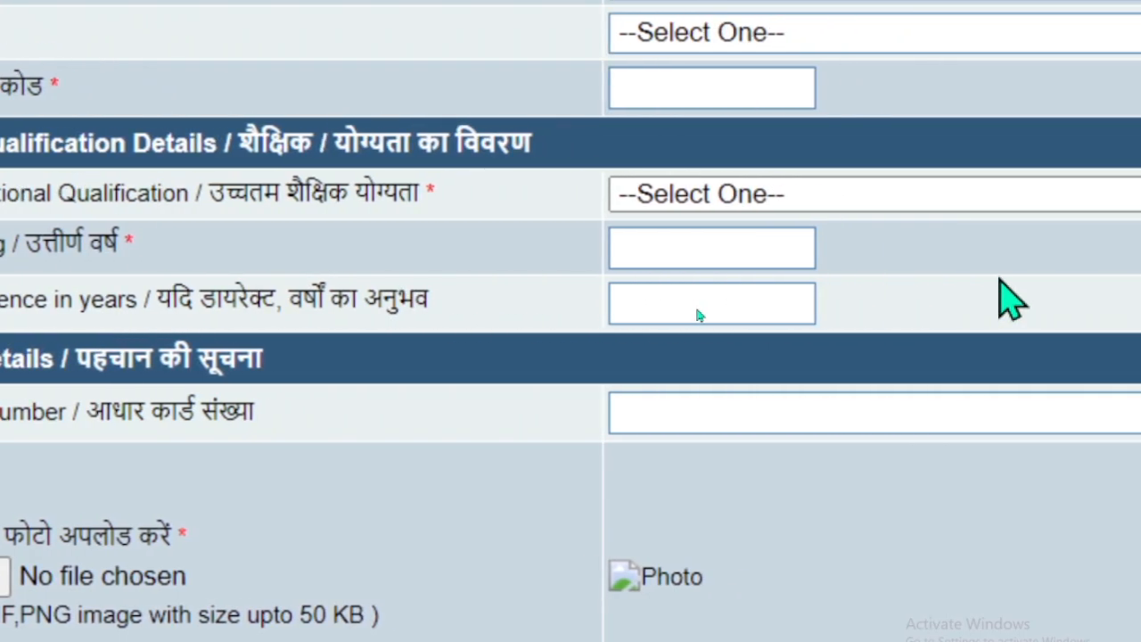
# Enter 1.5 as the direct candidate's years of experience and activate the Visible Distinguishing Mark field in the identification details
pyautogui.click(949, 307)
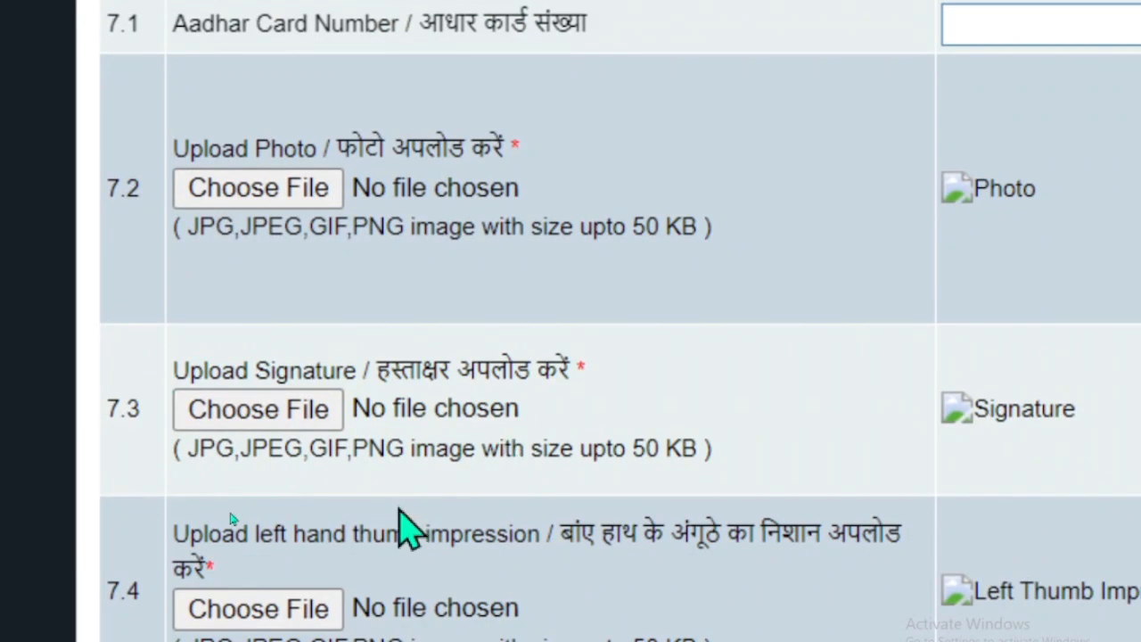
pyautogui.scroll(-5, 395, 505)
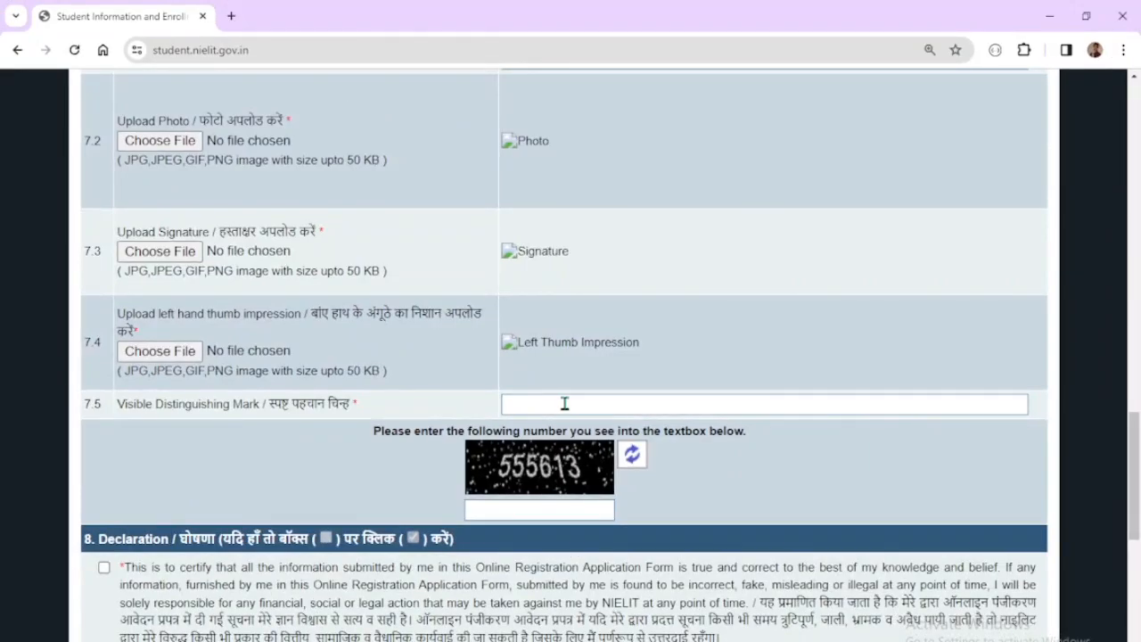
pyautogui.click(1068, 290)
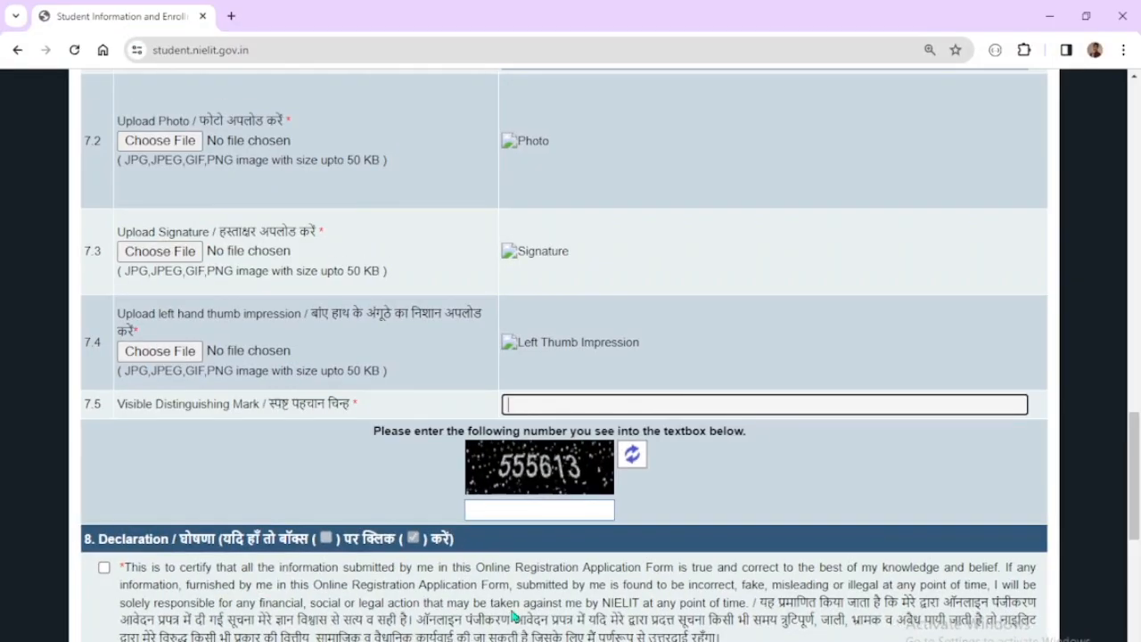
# Look over the whole registration form again, from the registration details through the identification uploads and distinguishing mark
pyautogui.scroll(-4, 514, 616)
pyautogui.scroll(17, 613, 532)
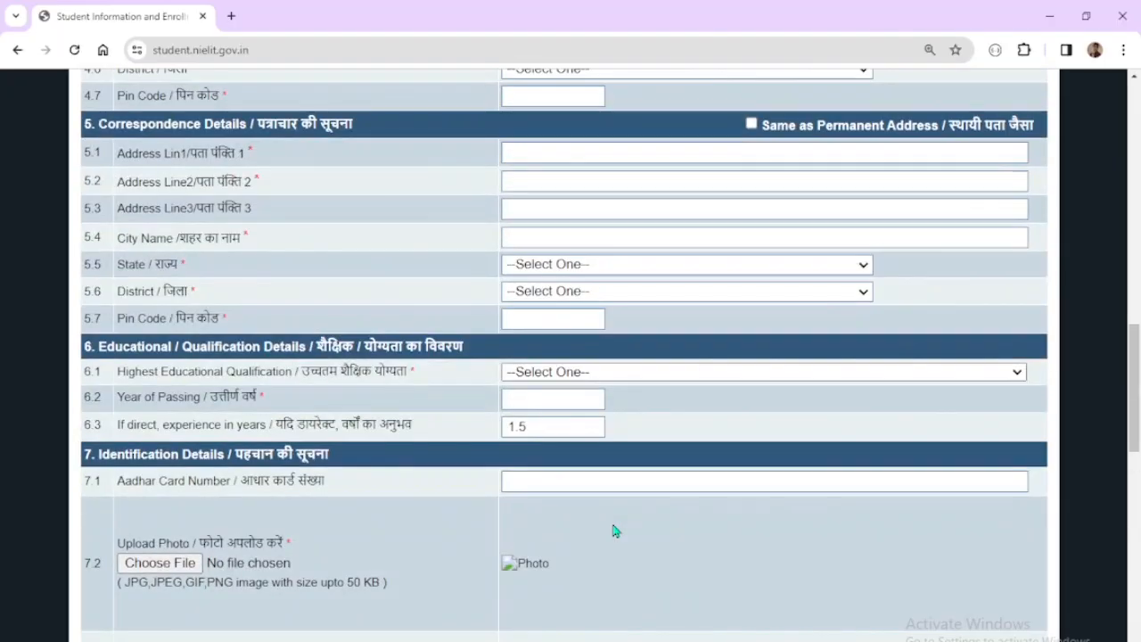
pyautogui.scroll(3, 613, 526)
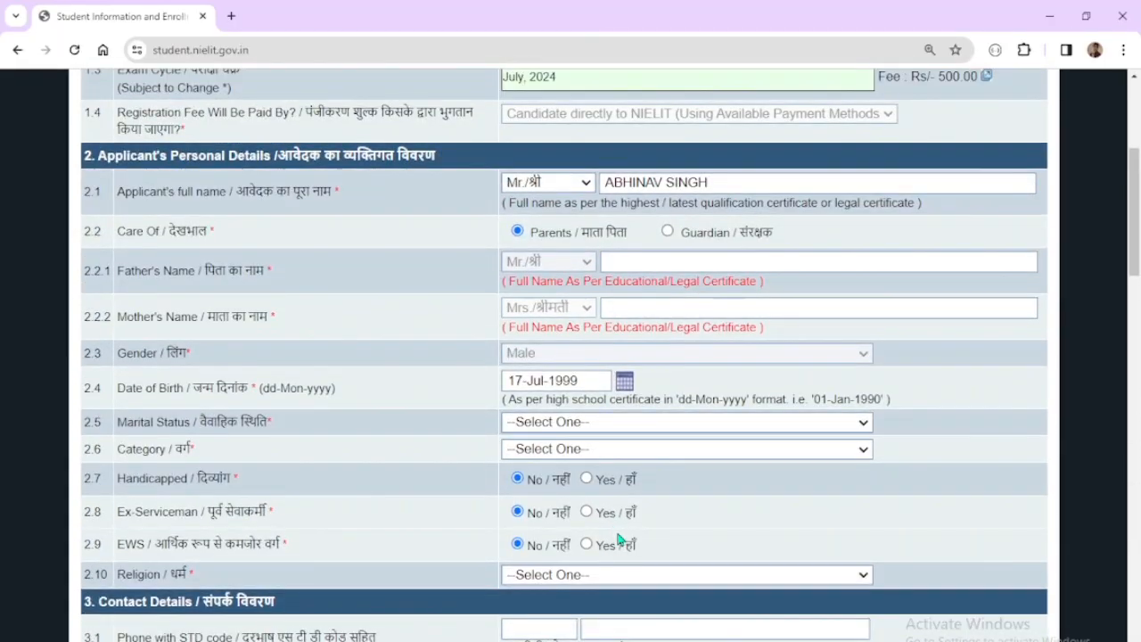
pyautogui.scroll(-4, 624, 570)
pyautogui.scroll(6, 624, 573)
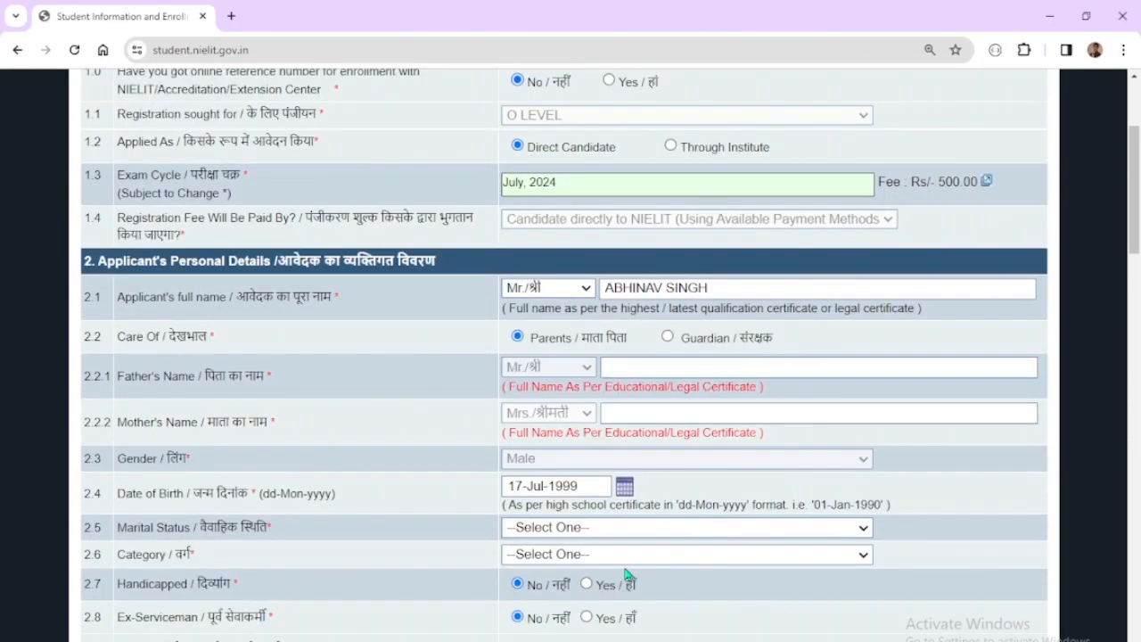
pyautogui.scroll(3, 627, 575)
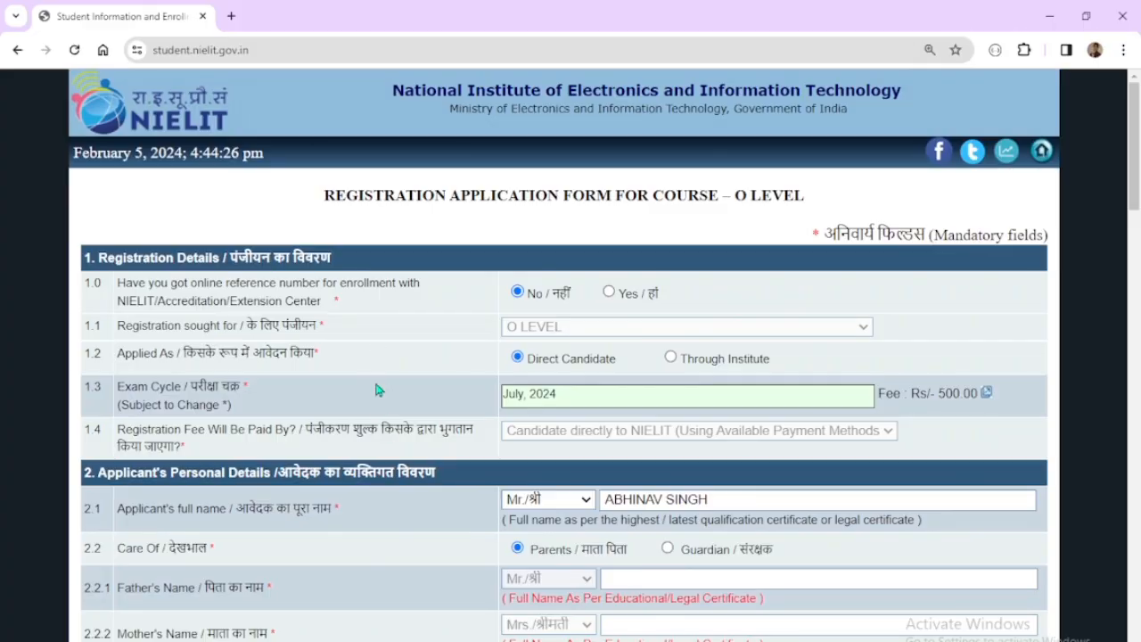
pyautogui.scroll(-7, 375, 389)
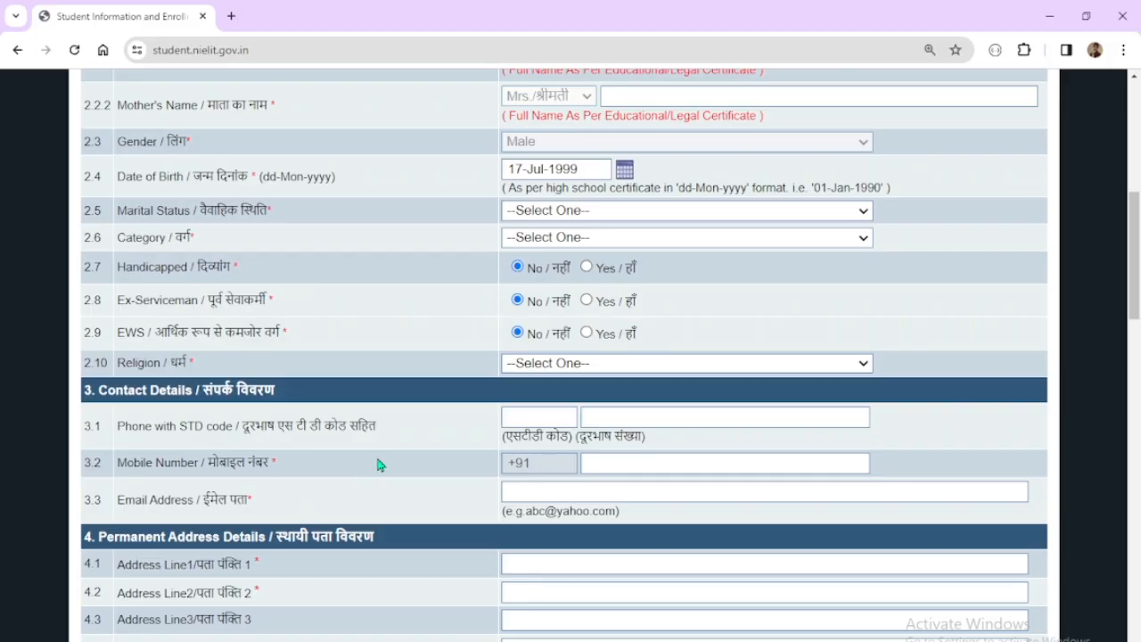
pyautogui.scroll(-10, 377, 465)
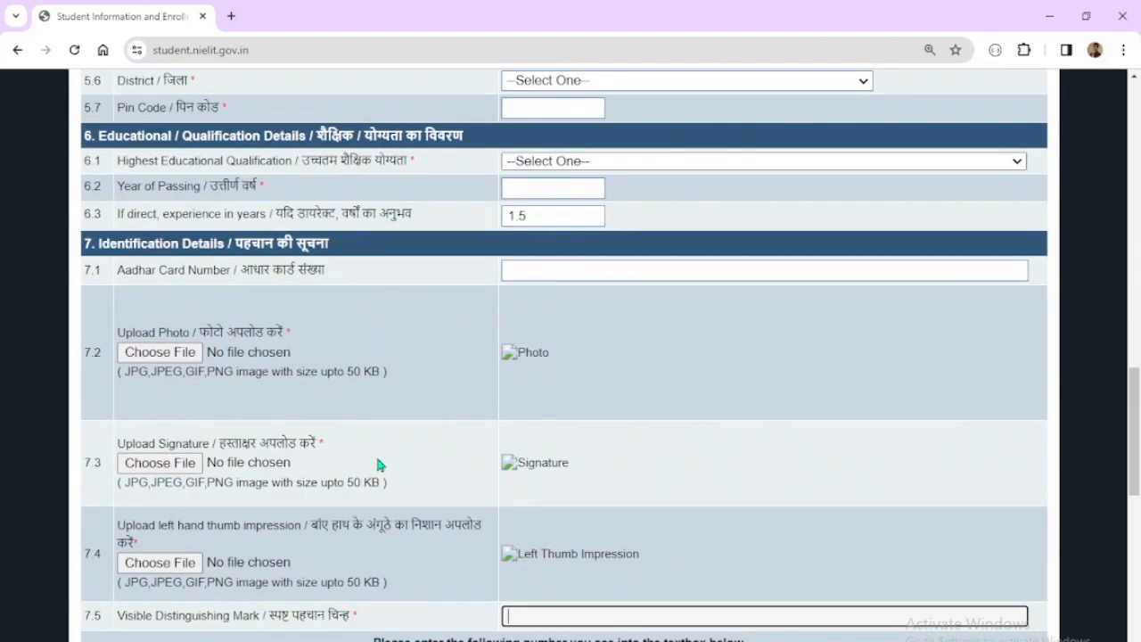
pyautogui.scroll(15, 377, 465)
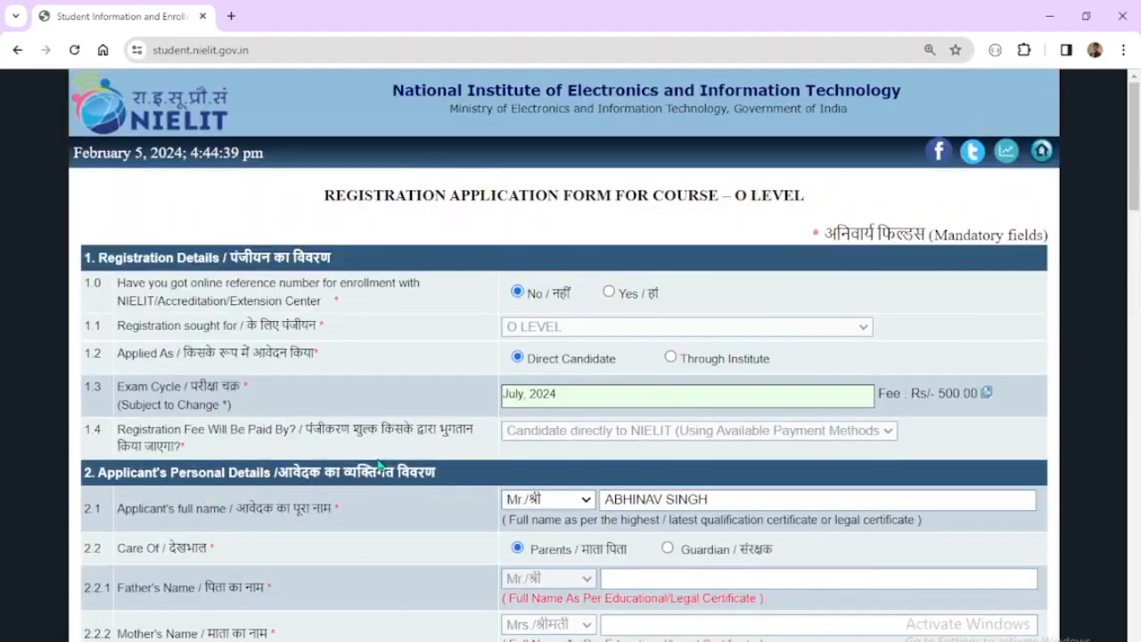
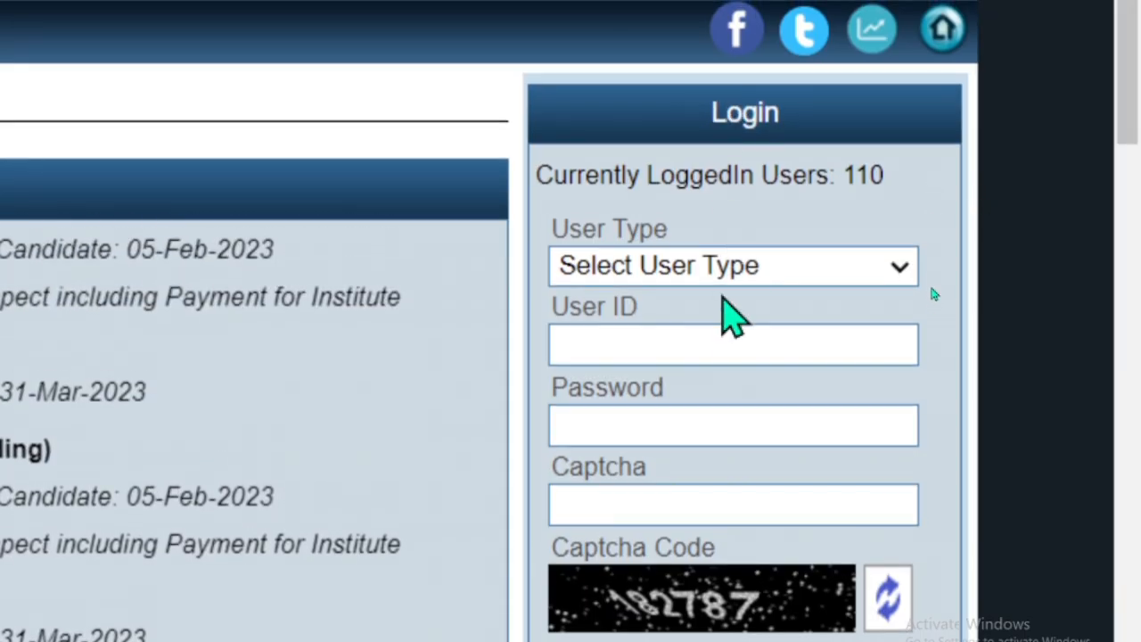
# Open the new user registration page for registered candidates from the portal's login area
pyautogui.scroll(-2, 731, 580)
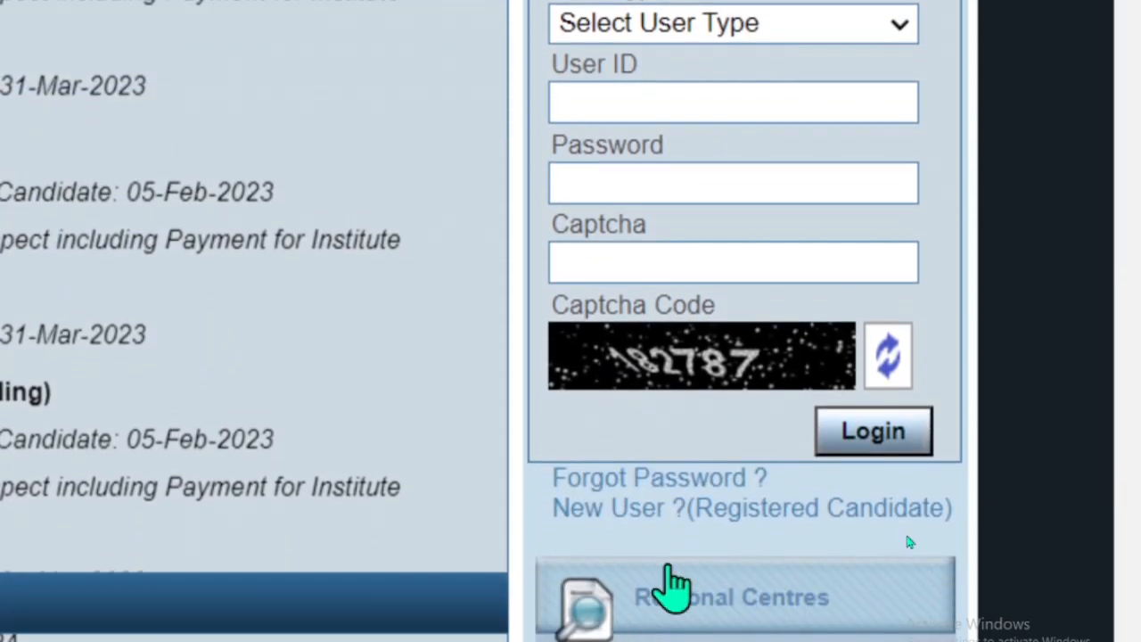
pyautogui.scroll(-1, 818, 621)
pyautogui.scroll(-1, 636, 517)
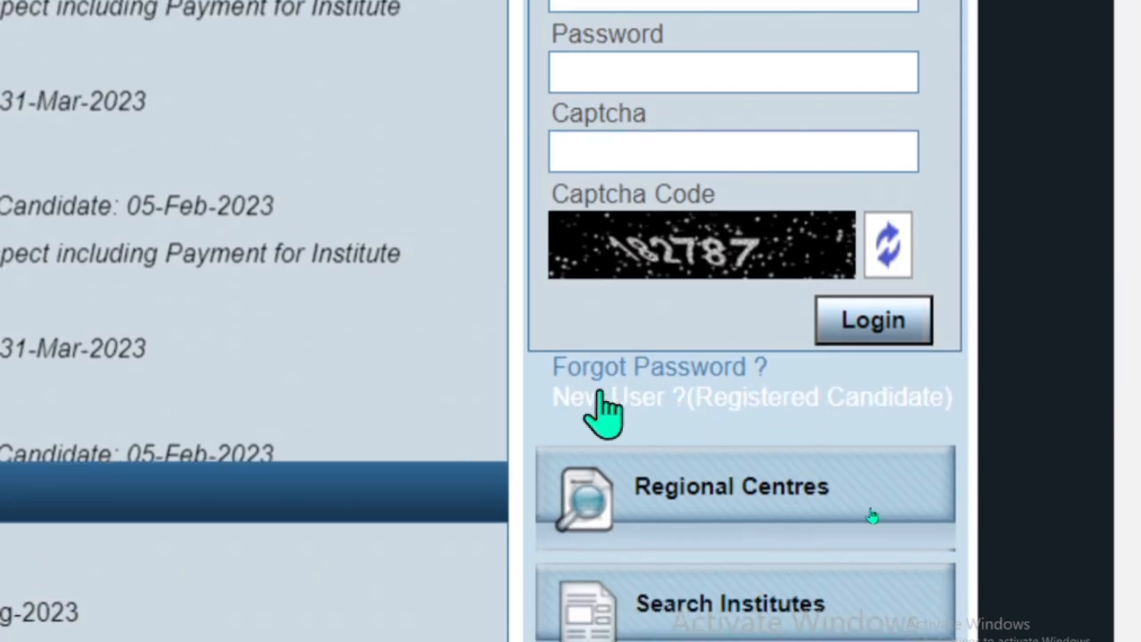
pyautogui.click(679, 403)
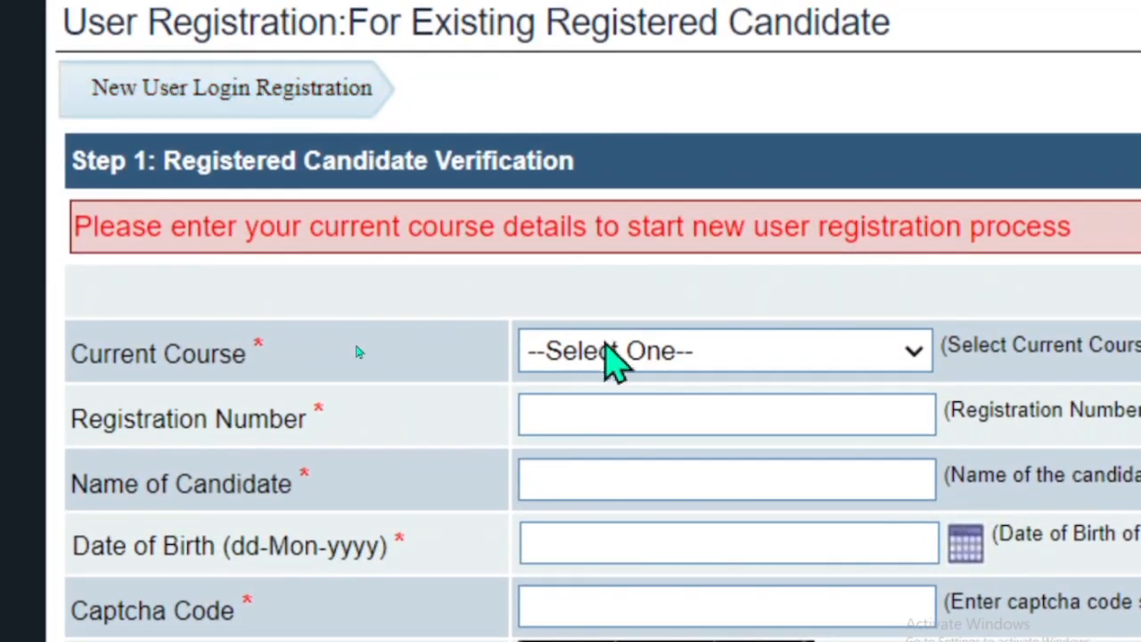
# Select O LEVEL (O) as the current course and go through the registration number, candidate name, date of birth and captcha fields
pyautogui.click(667, 354)
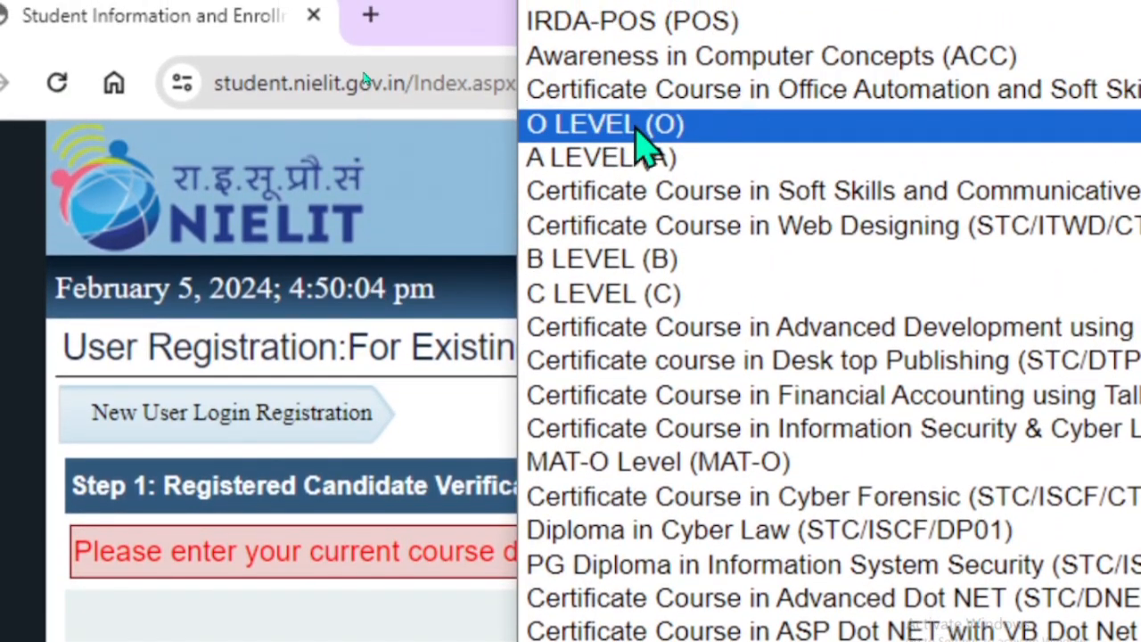
pyautogui.click(628, 91)
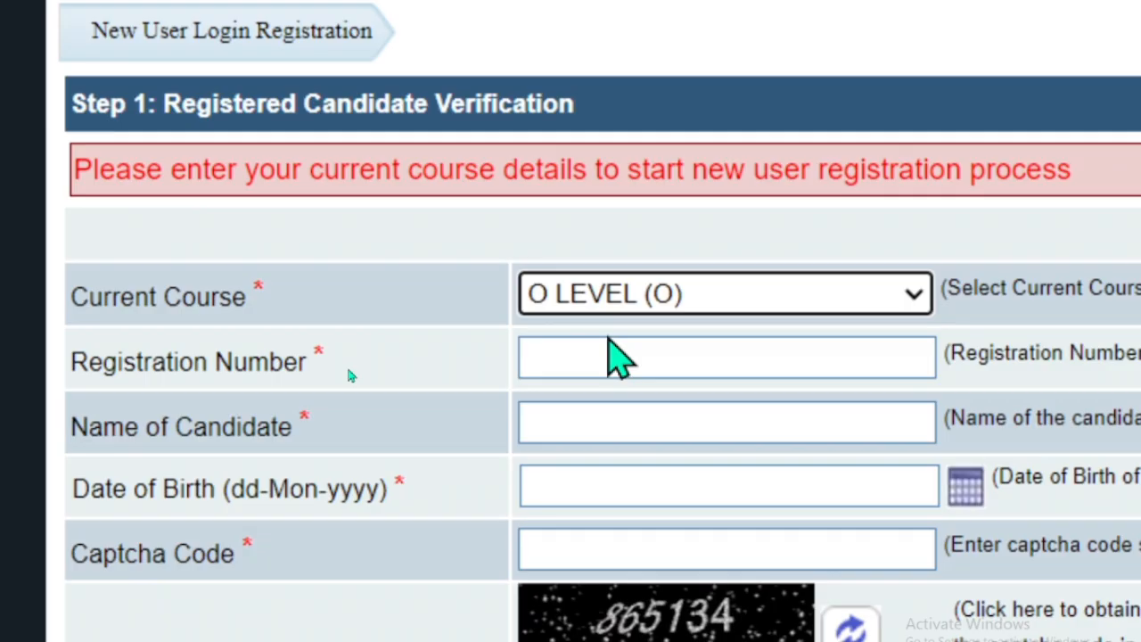
pyautogui.click(576, 355)
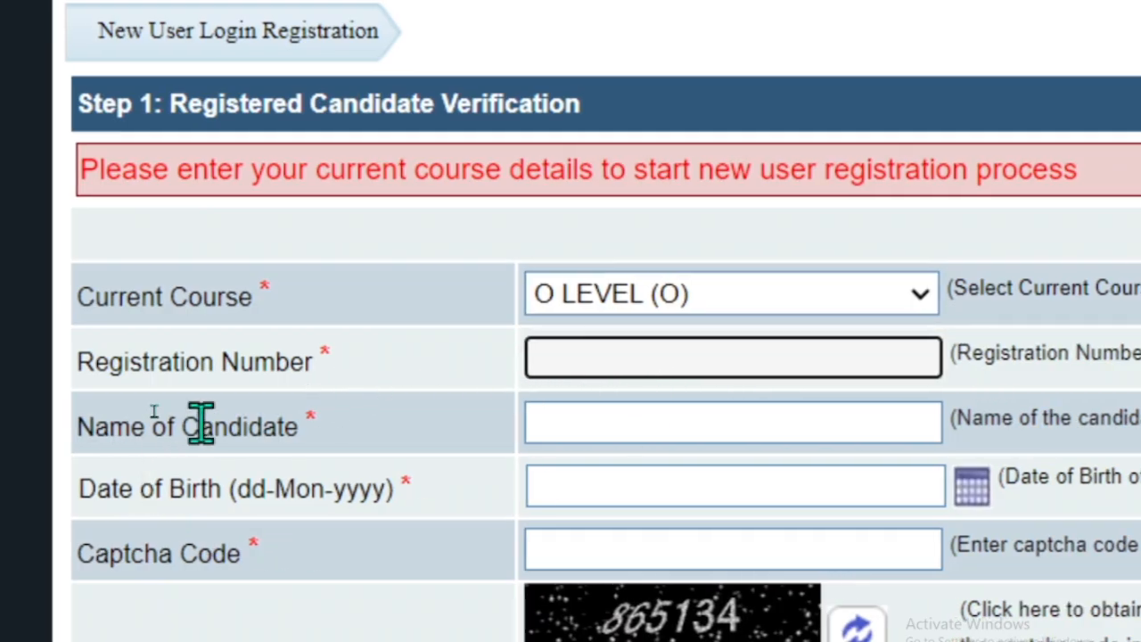
pyautogui.click(649, 428)
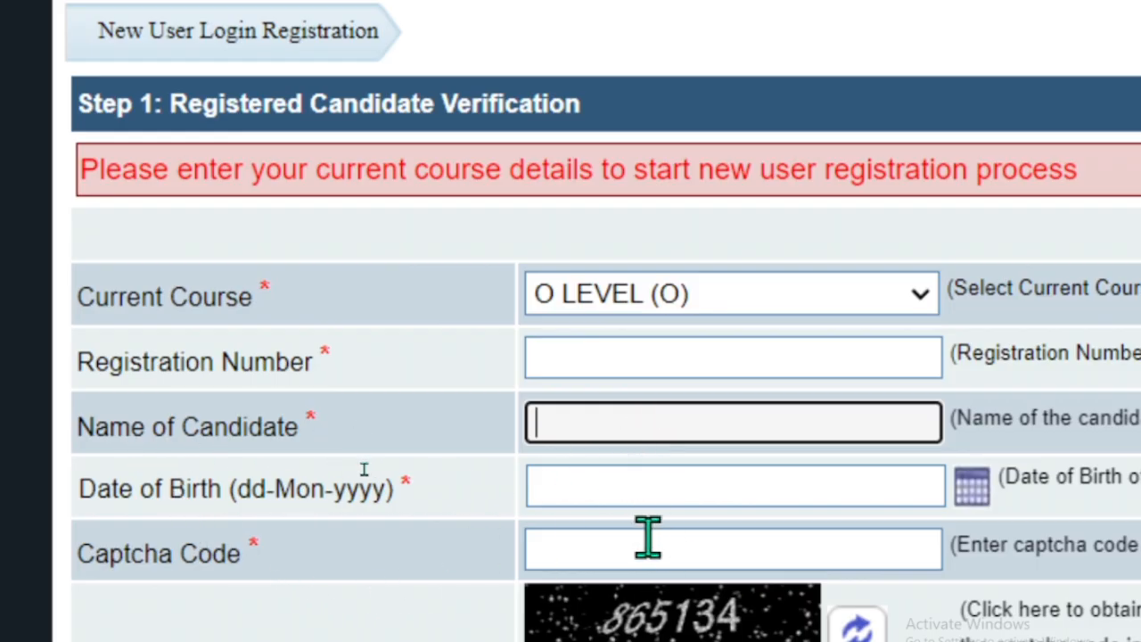
pyautogui.click(574, 560)
pyautogui.scroll(-2, 294, 508)
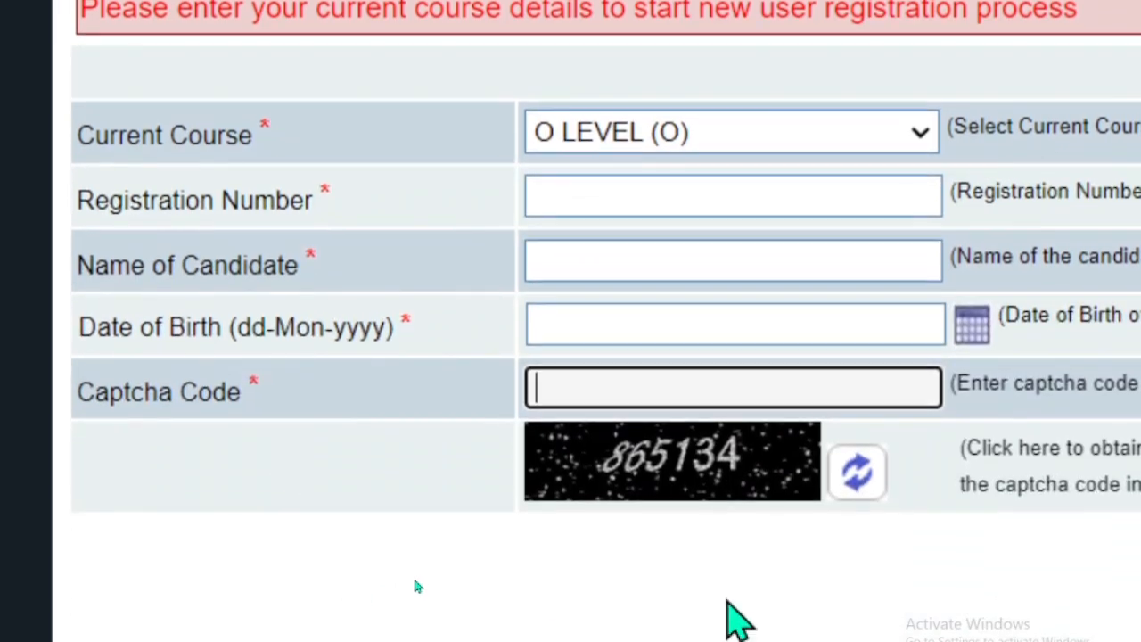
pyautogui.scroll(-1, 510, 602)
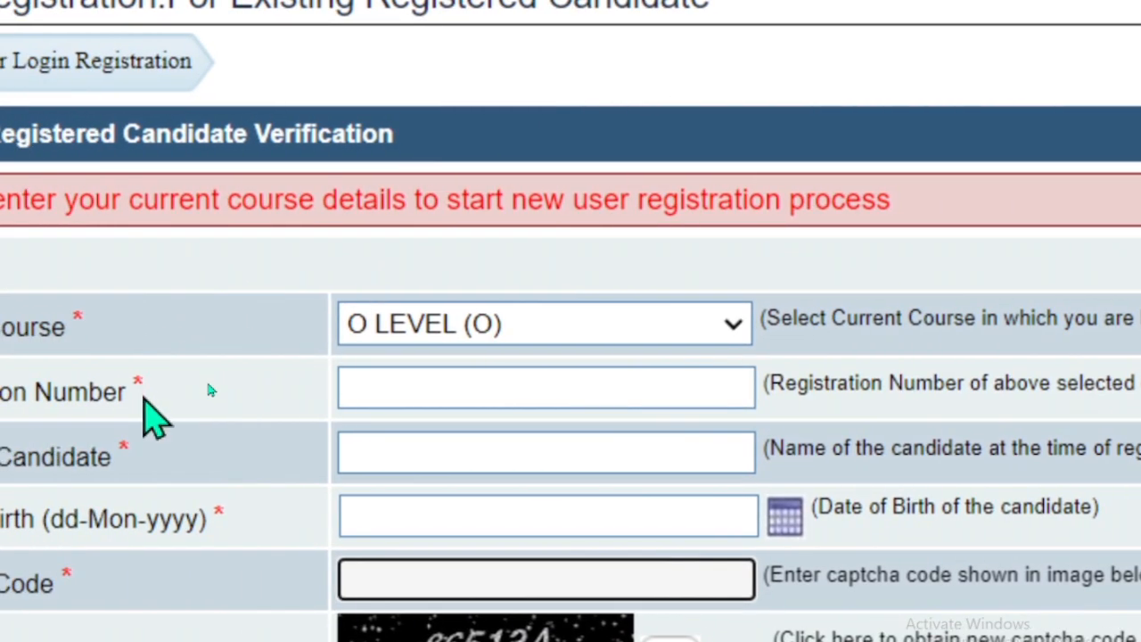
pyautogui.scroll(-3, 245, 547)
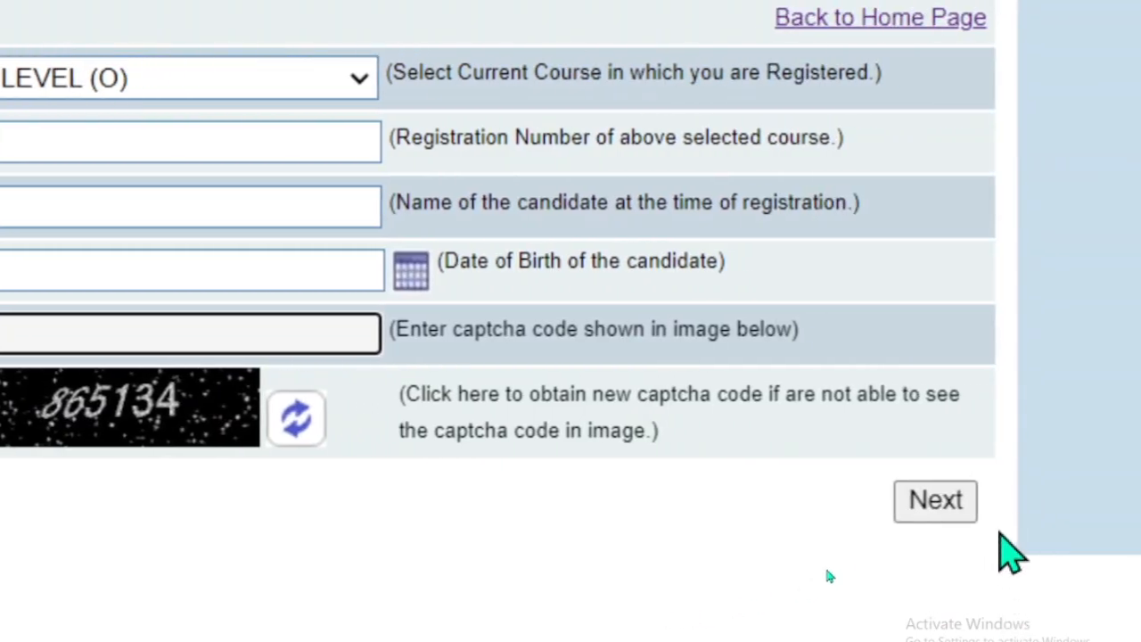
pyautogui.scroll(1, 420, 102)
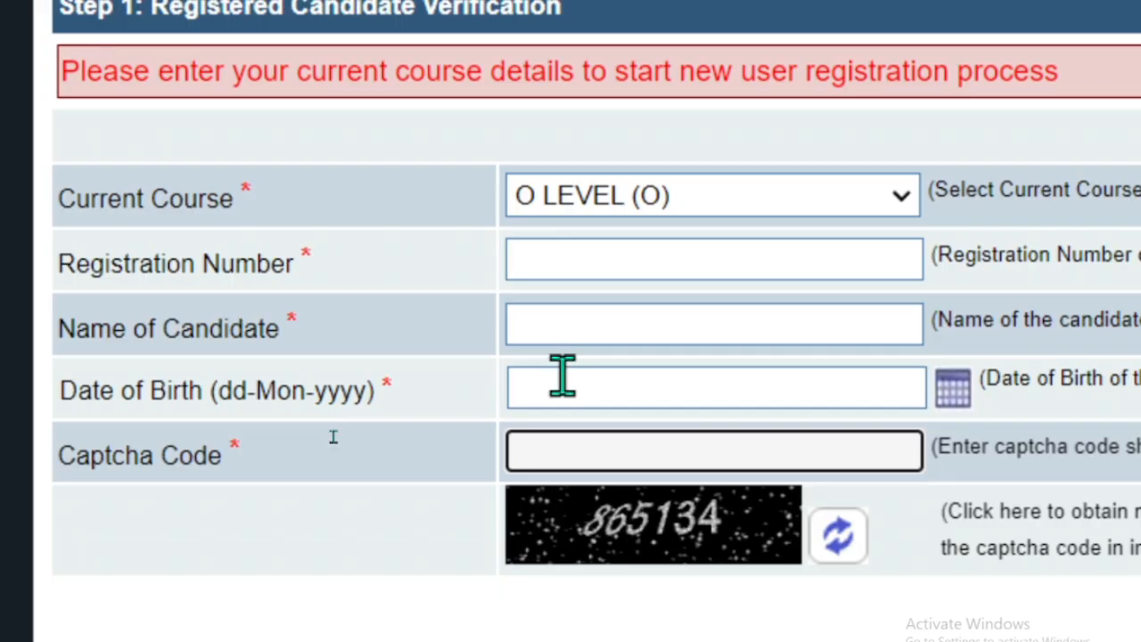
pyautogui.click(583, 319)
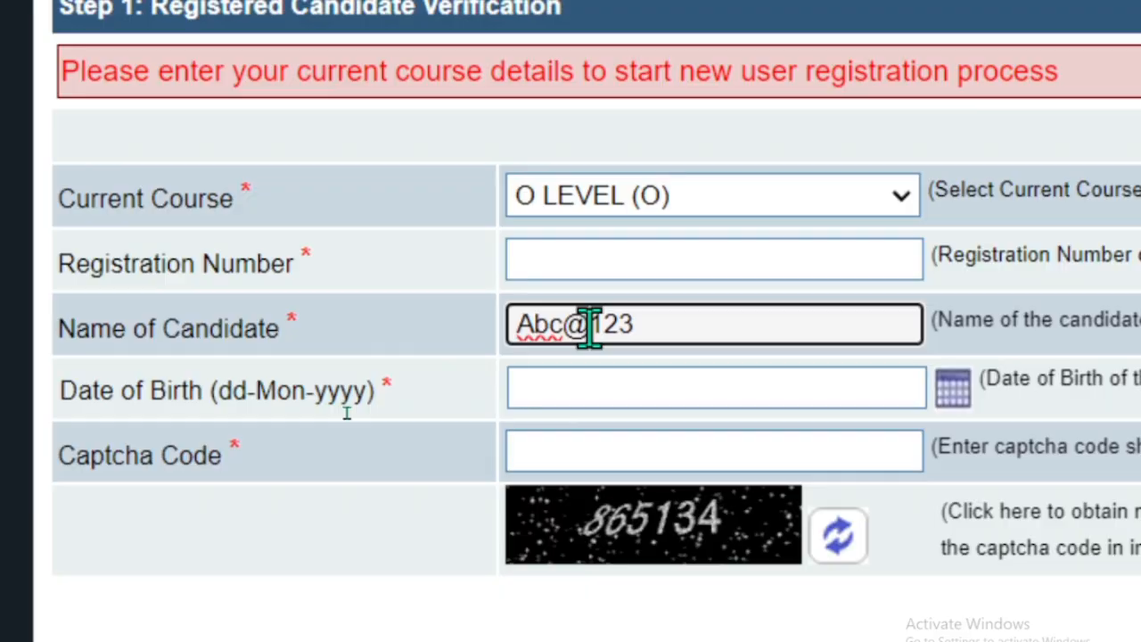
pyautogui.moveTo(590, 326); pyautogui.dragTo(575, 326)
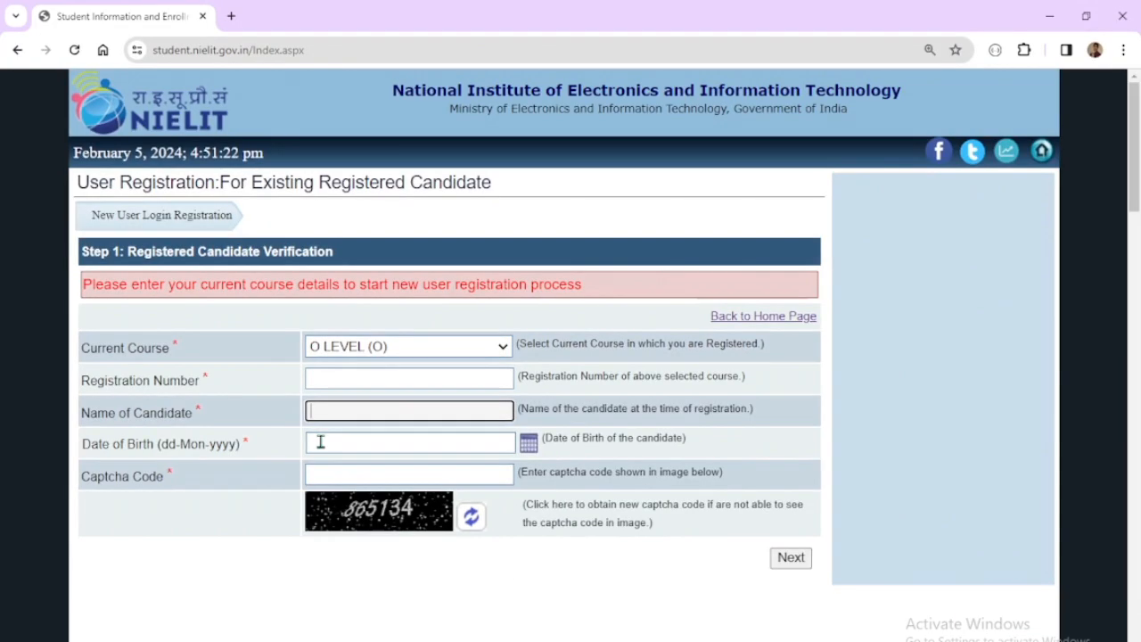
pyautogui.click(254, 507)
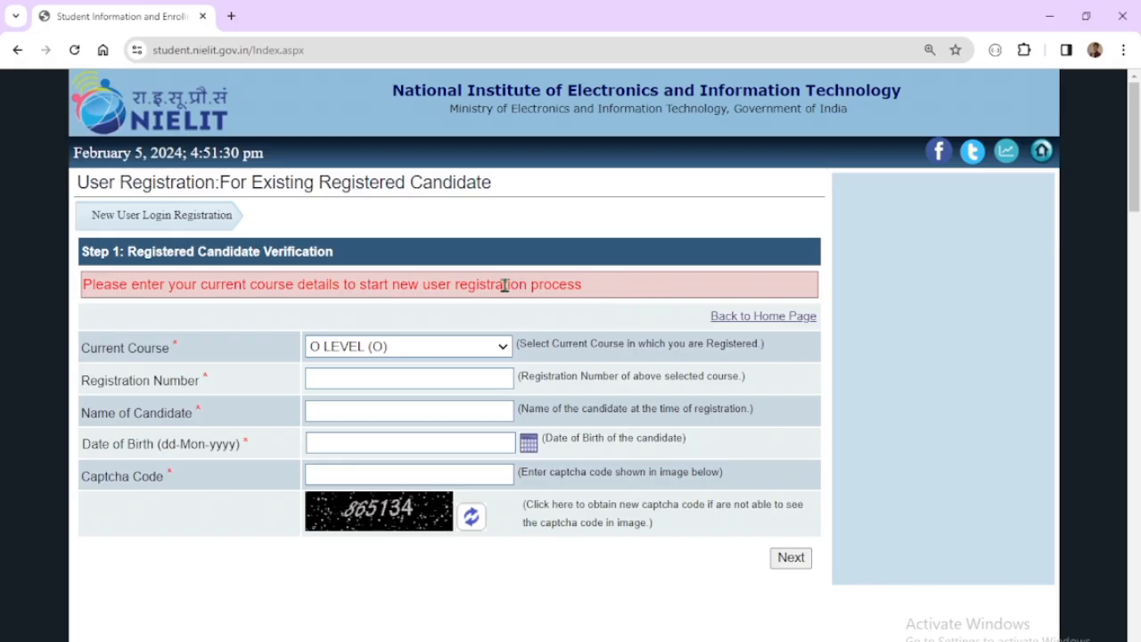
# Return to the home page and log in as a Candidate with the user ID, account password and captcha code
pyautogui.click(765, 317)
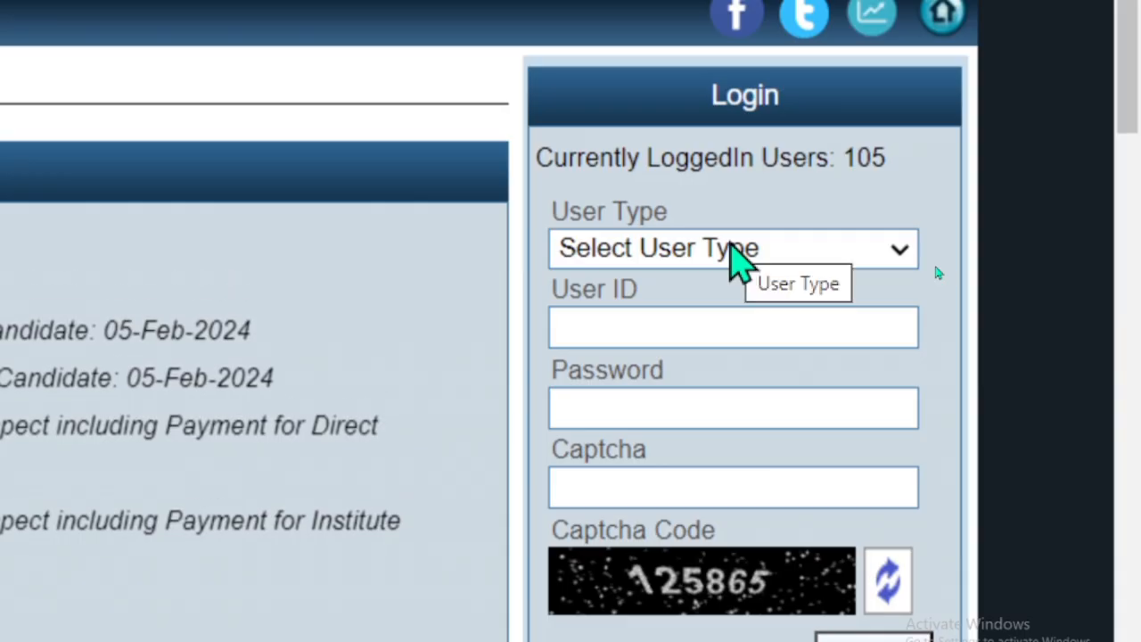
pyautogui.click(731, 249)
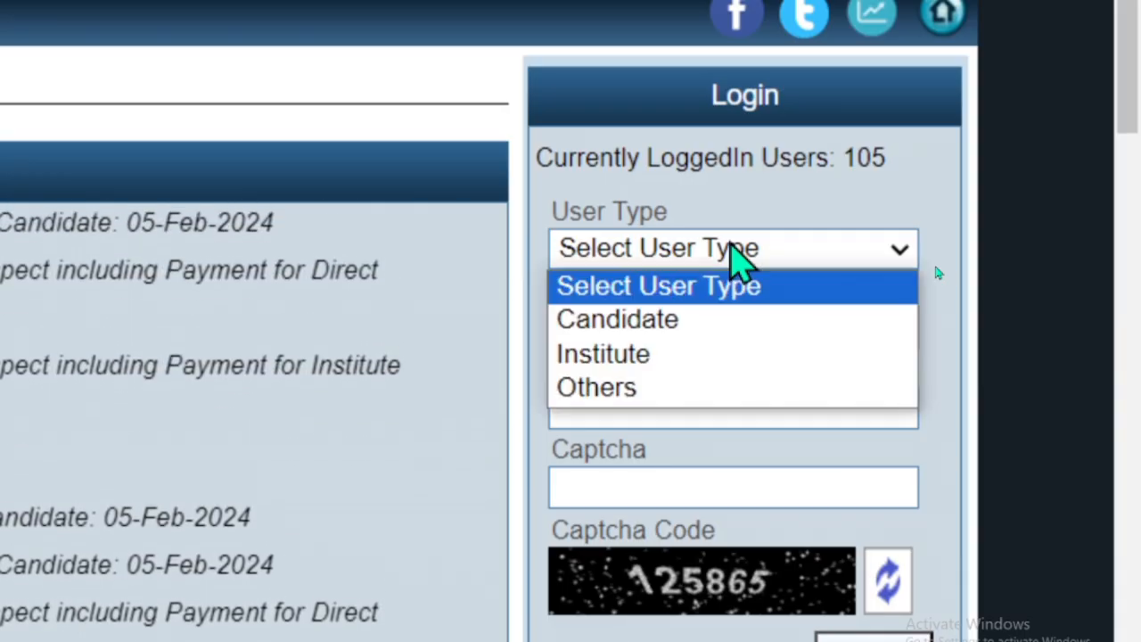
pyautogui.click(677, 321)
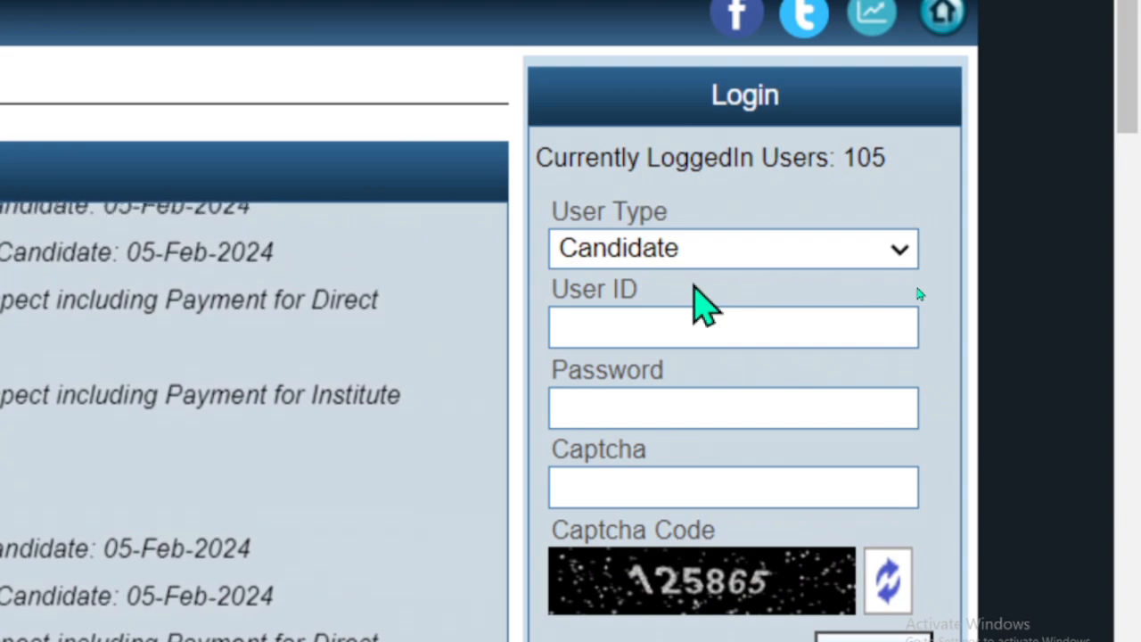
pyautogui.click(644, 328)
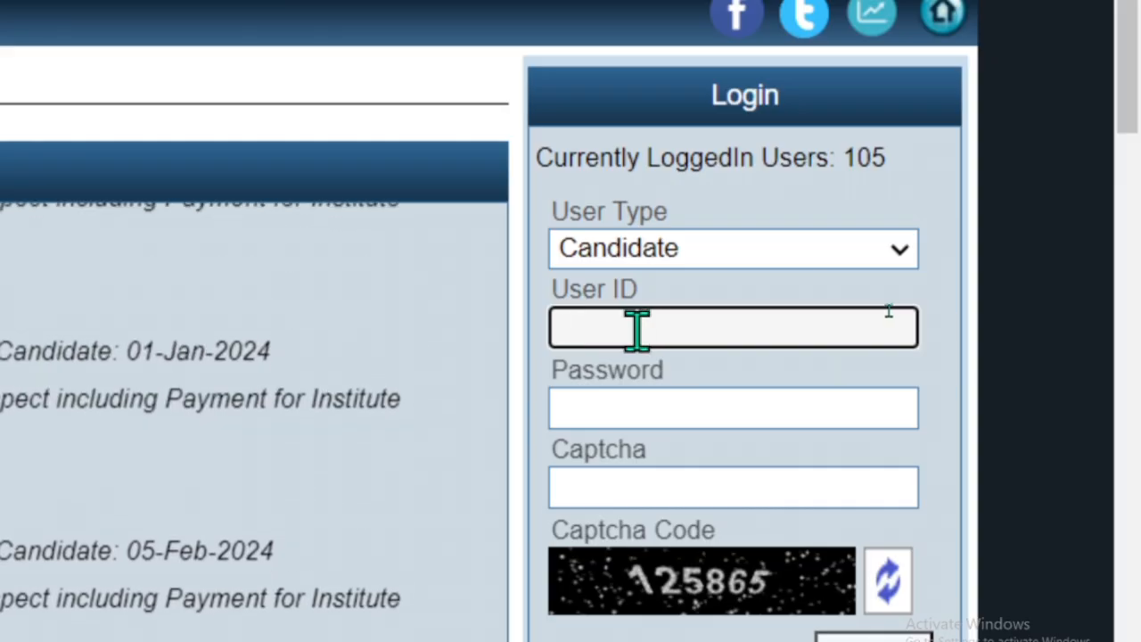
pyautogui.click(634, 407)
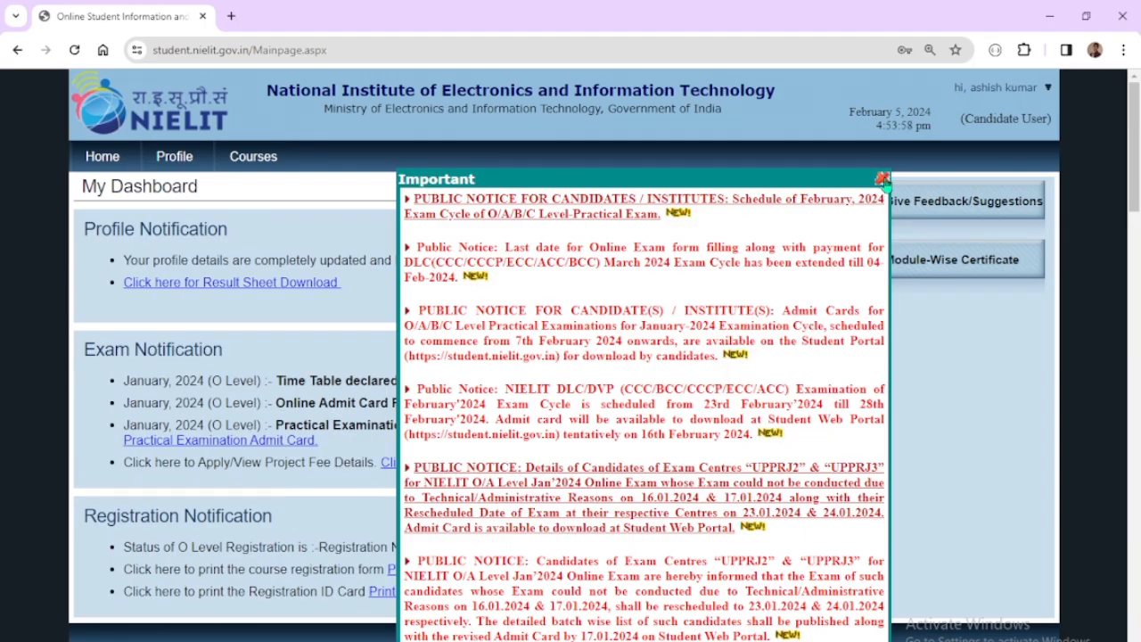
# Close the Important notice and review the profile, exam and registration notifications on the candidate dashboard
pyautogui.click(881, 179)
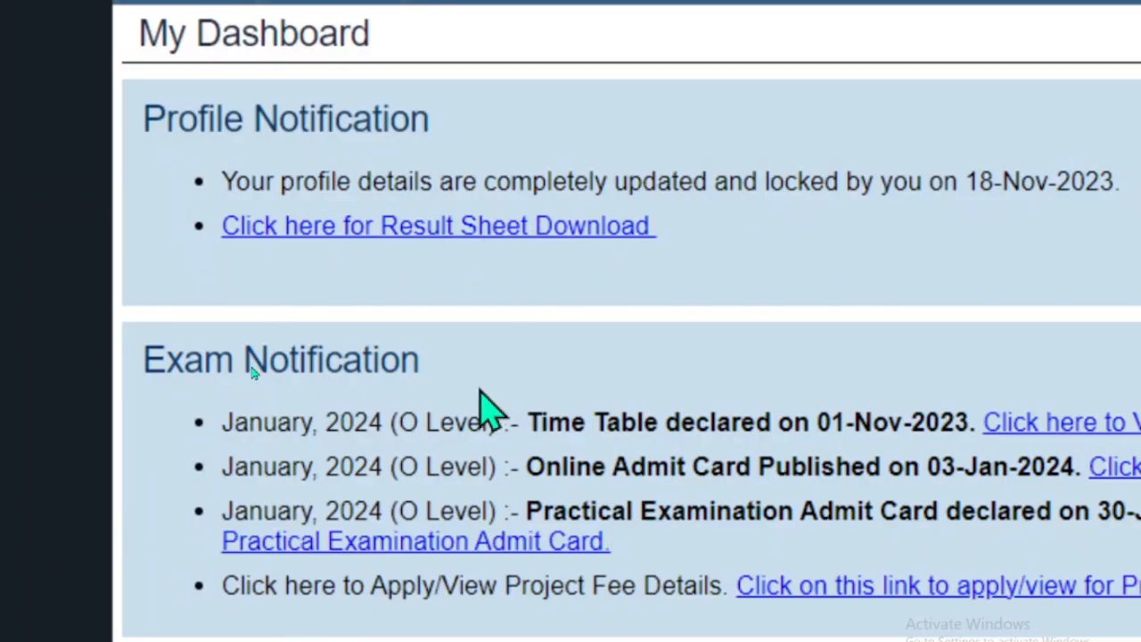
pyautogui.scroll(-3, 450, 607)
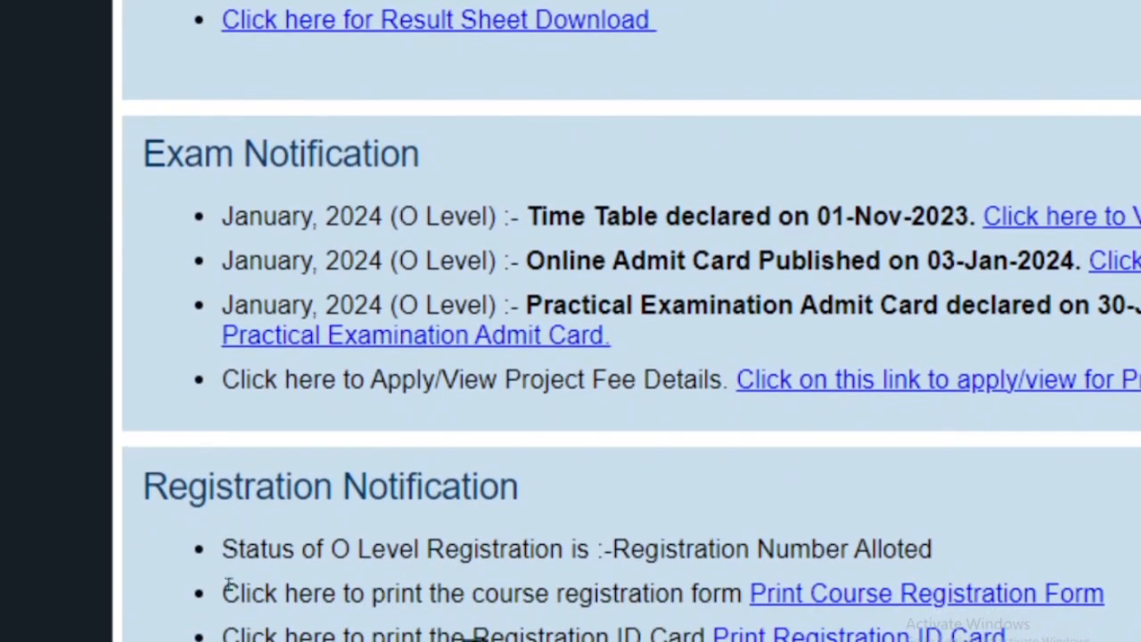
pyautogui.hscroll(5, 1019, 407)
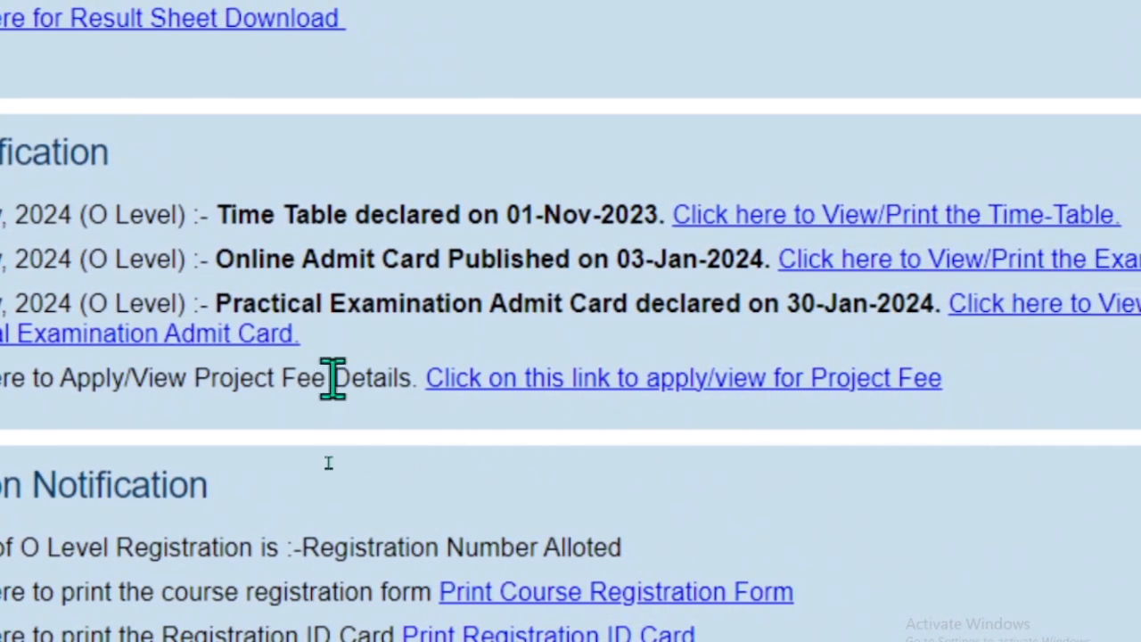
pyautogui.hscroll(-1, 140, 381)
pyautogui.hscroll(-3, 140, 382)
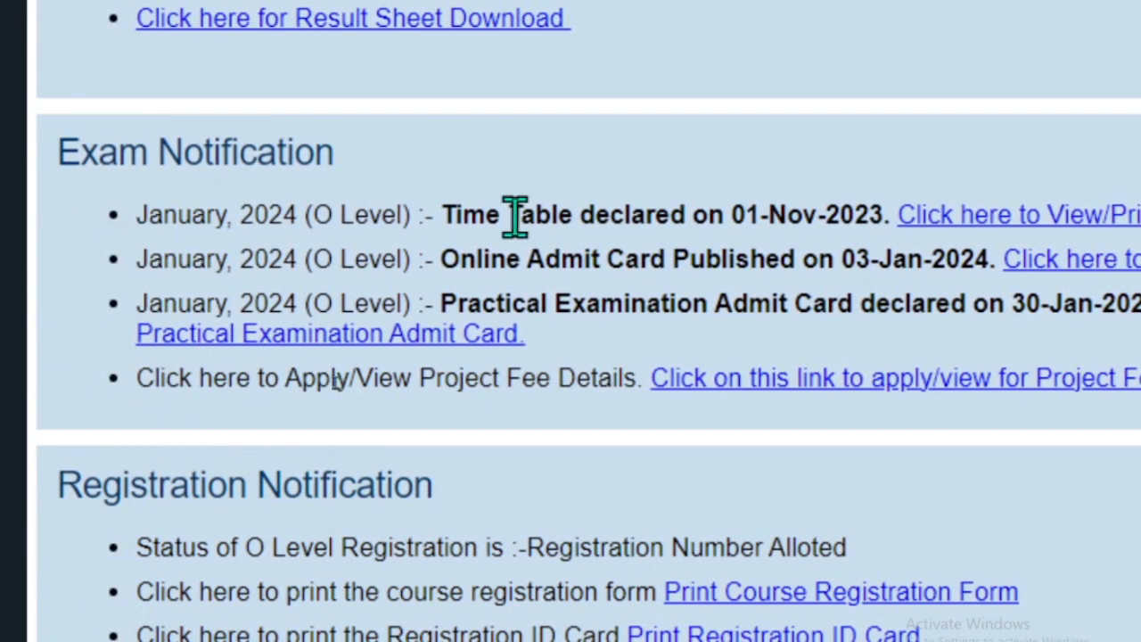
pyautogui.hscroll(1, 1003, 270)
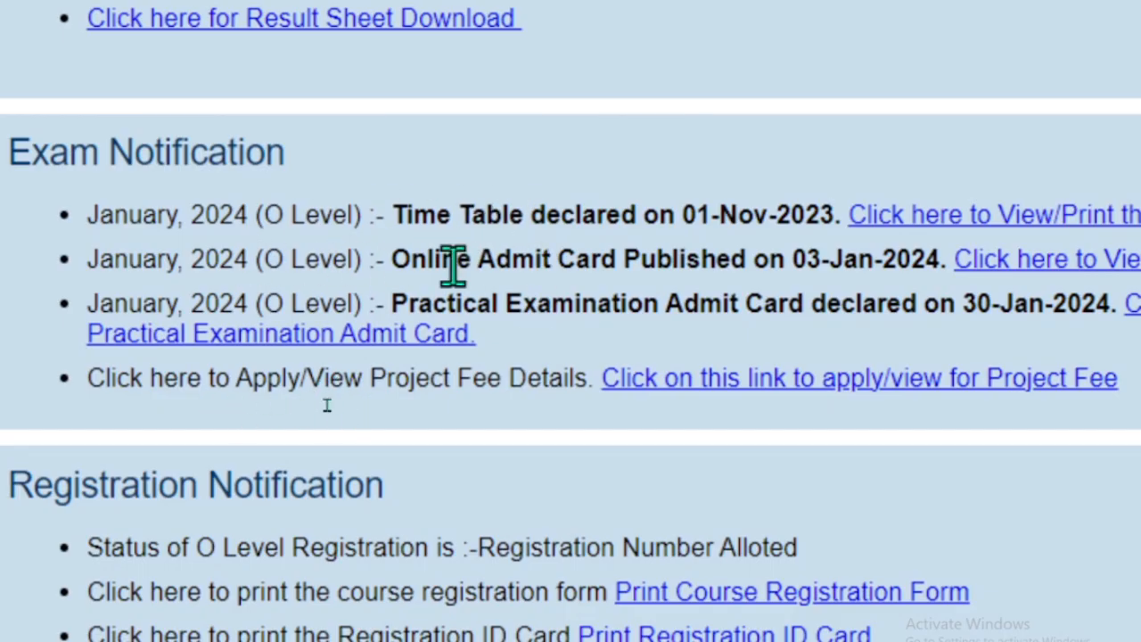
pyautogui.hscroll(2, 981, 348)
pyautogui.hscroll(-4, 219, 259)
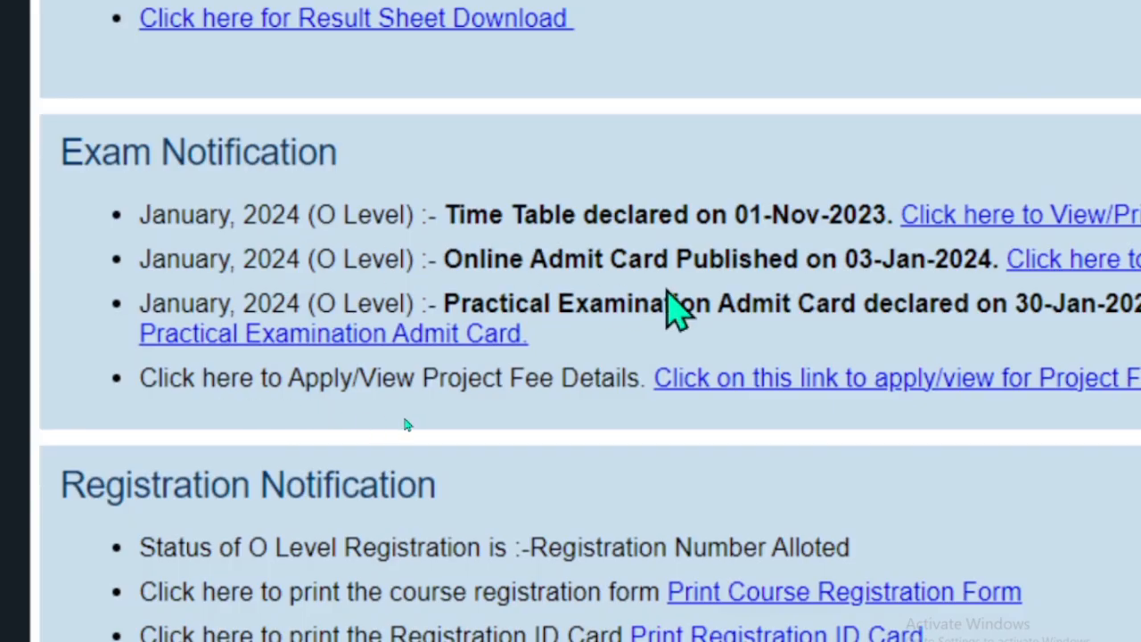
pyautogui.hscroll(5, 668, 308)
pyautogui.hscroll(-2, 352, 461)
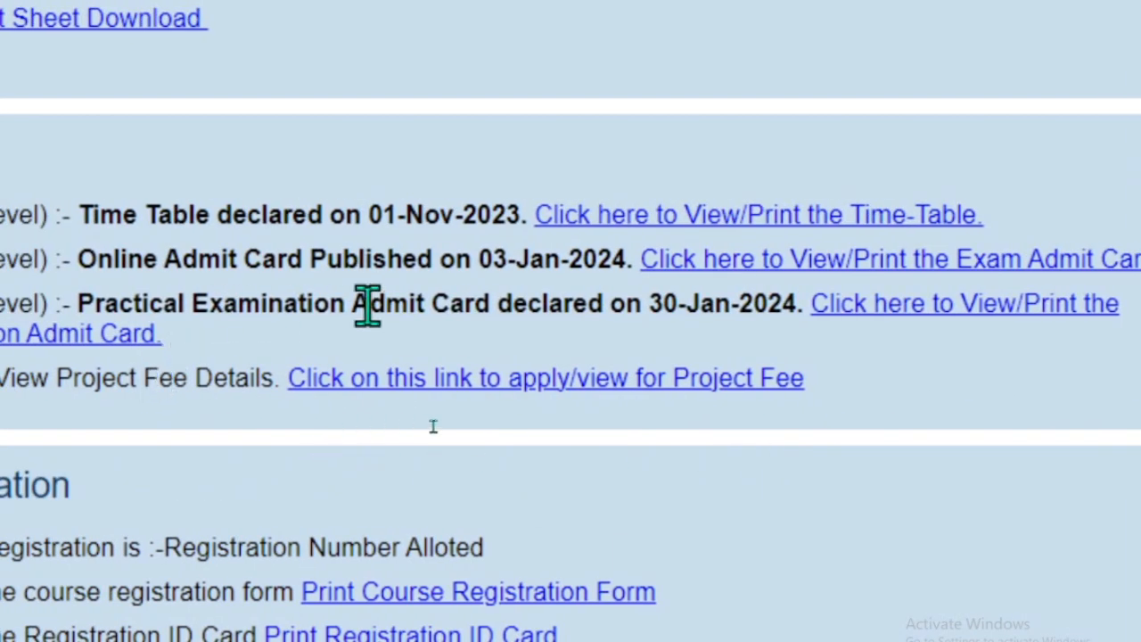
pyautogui.scroll(-3, 247, 606)
pyautogui.hscroll(-5, 142, 624)
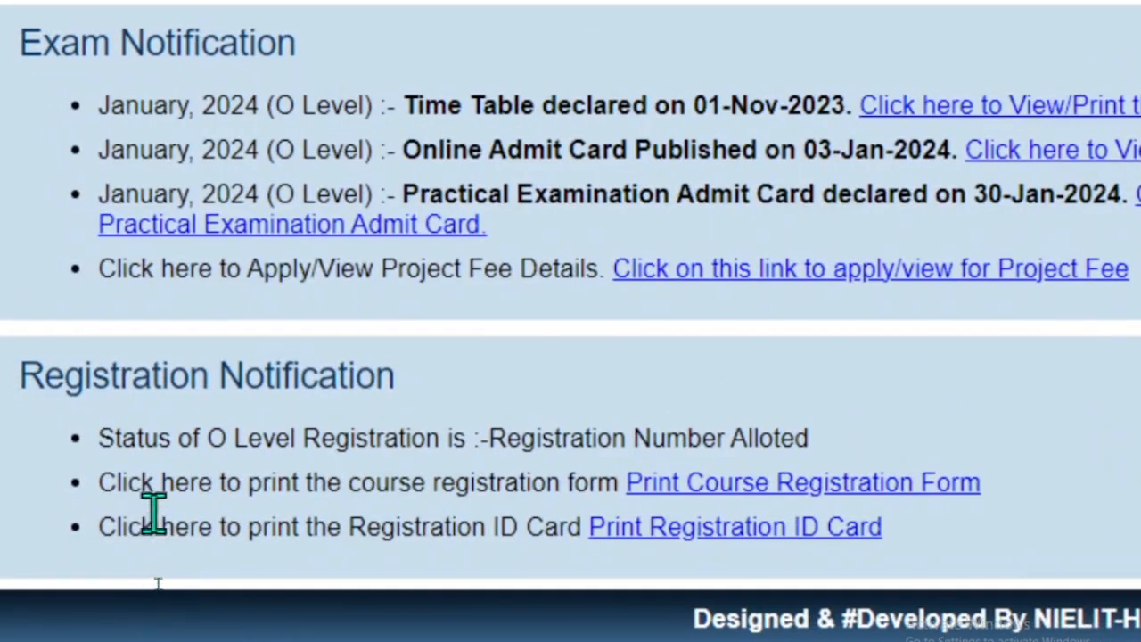
pyautogui.hscroll(-2, 140, 433)
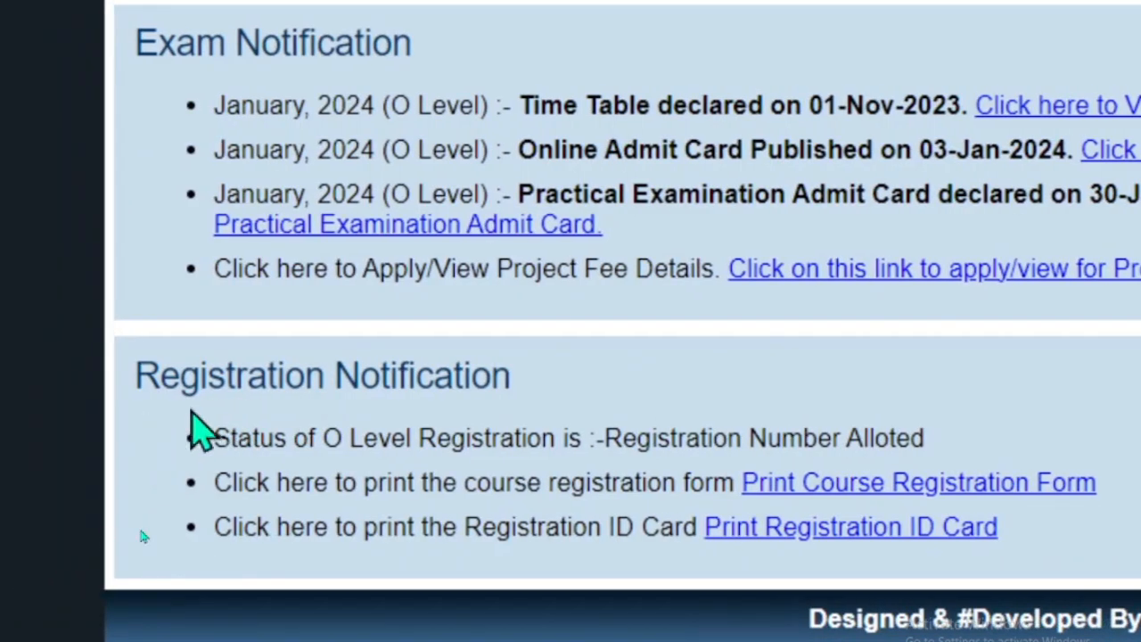
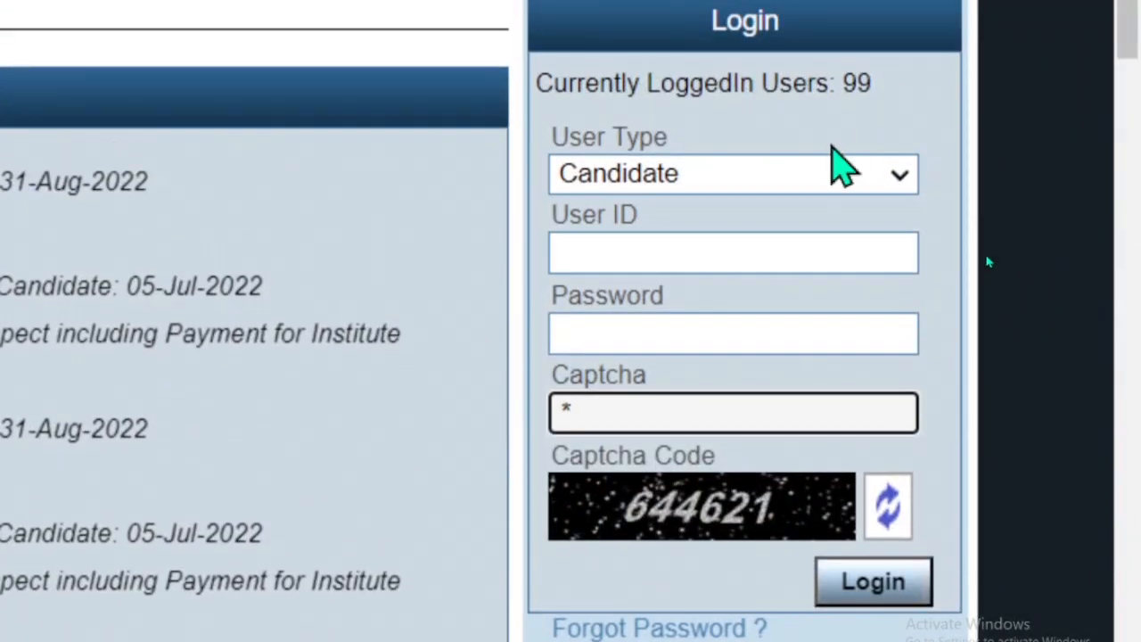
# Review the Candidate login form's user ID, password and captcha fields, along with the Forgot Password and New User links
pyautogui.click(820, 178)
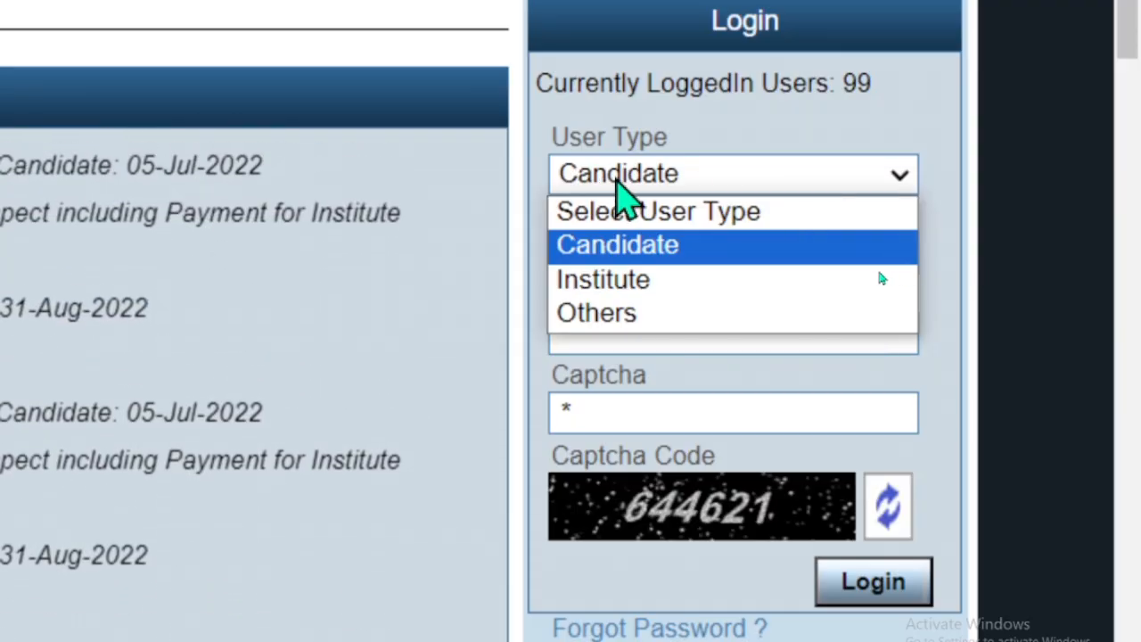
pyautogui.click(635, 245)
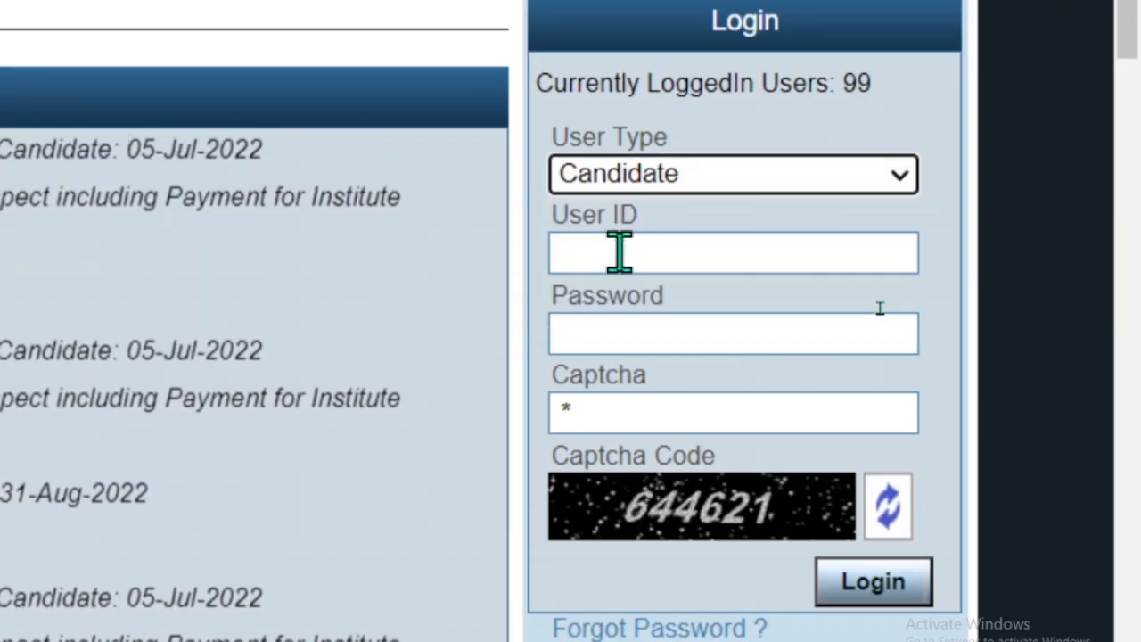
pyautogui.click(620, 252)
pyautogui.click(618, 336)
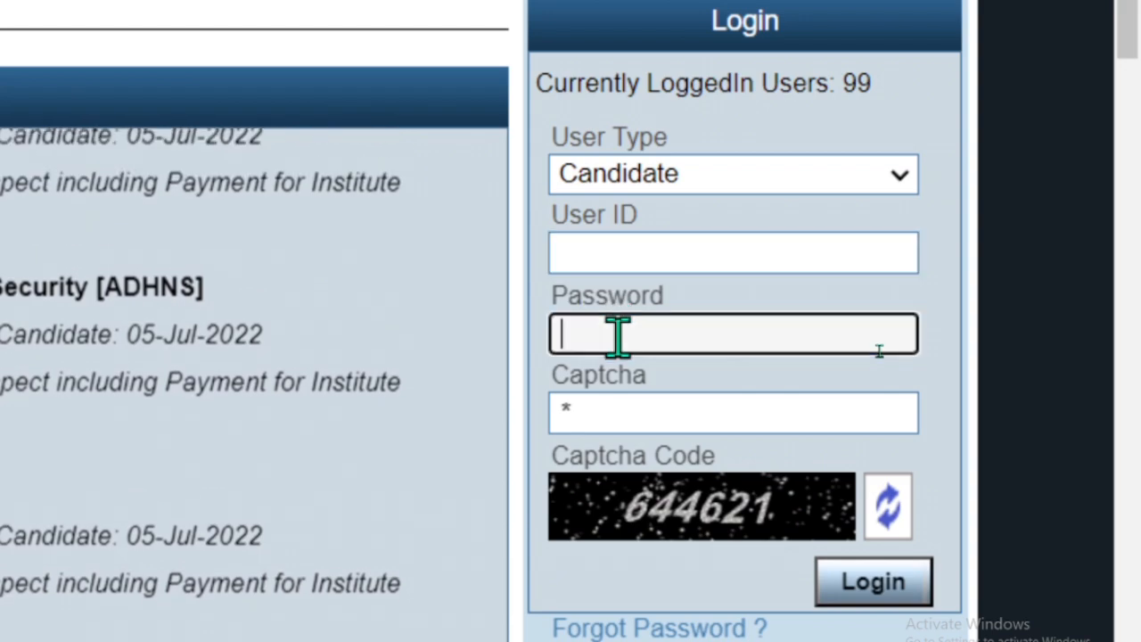
pyautogui.click(618, 408)
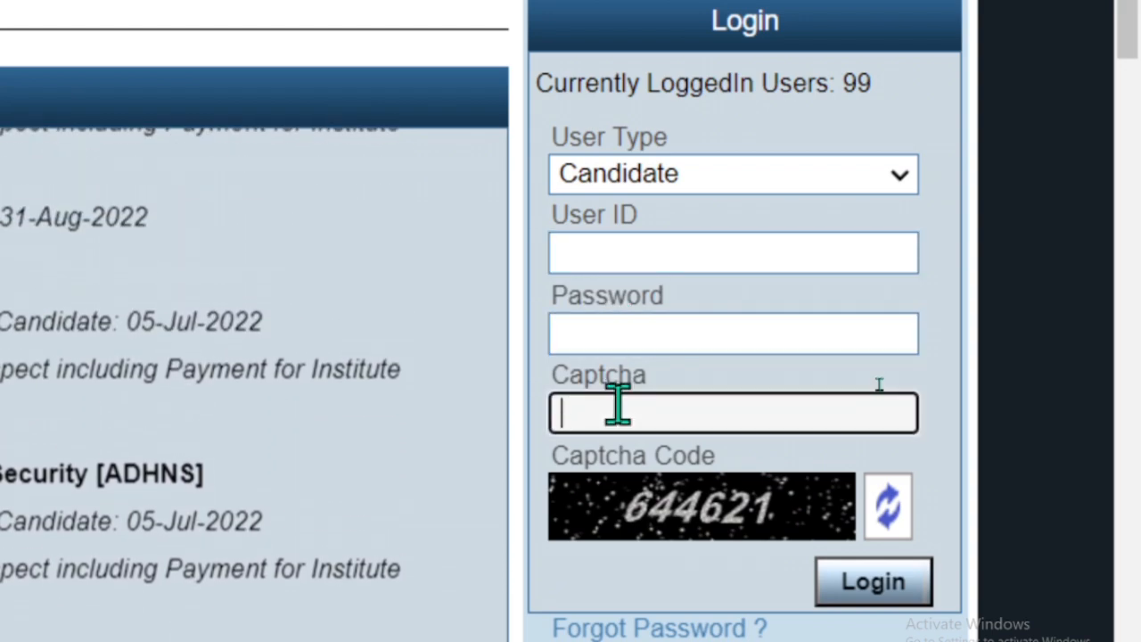
pyautogui.click(312, 405)
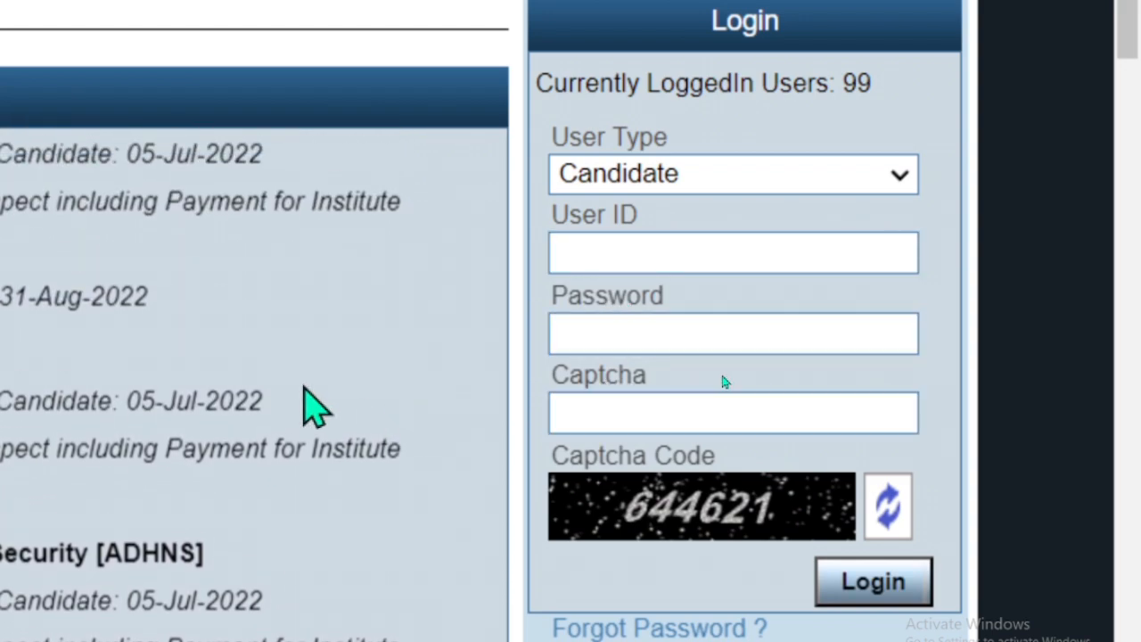
pyautogui.scroll(-2, 874, 624)
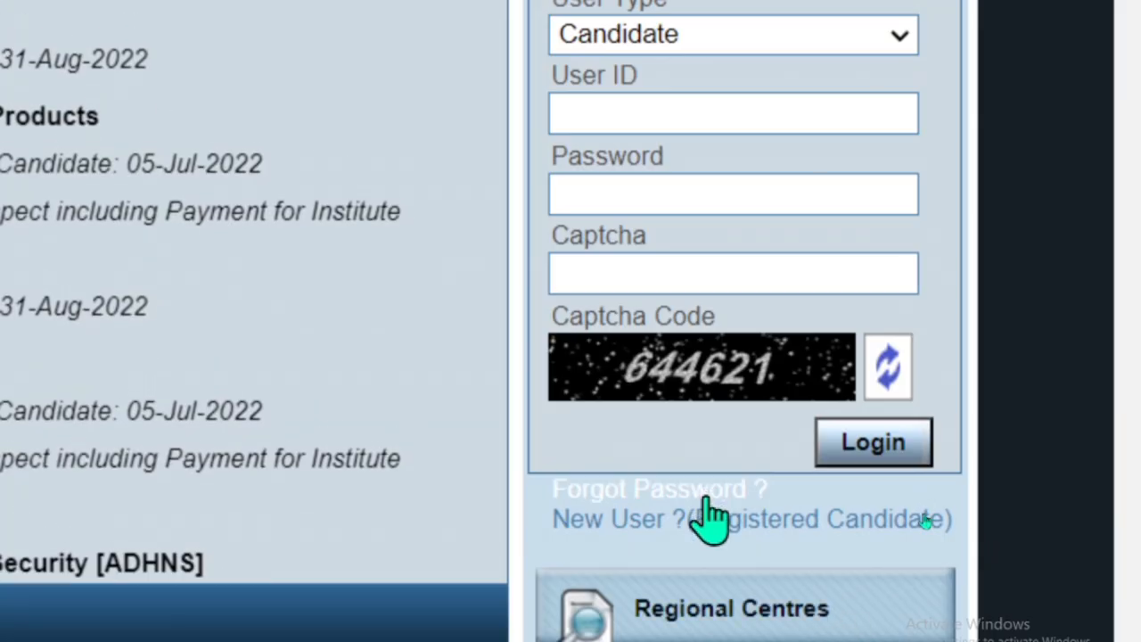
pyautogui.scroll(-2, 706, 624)
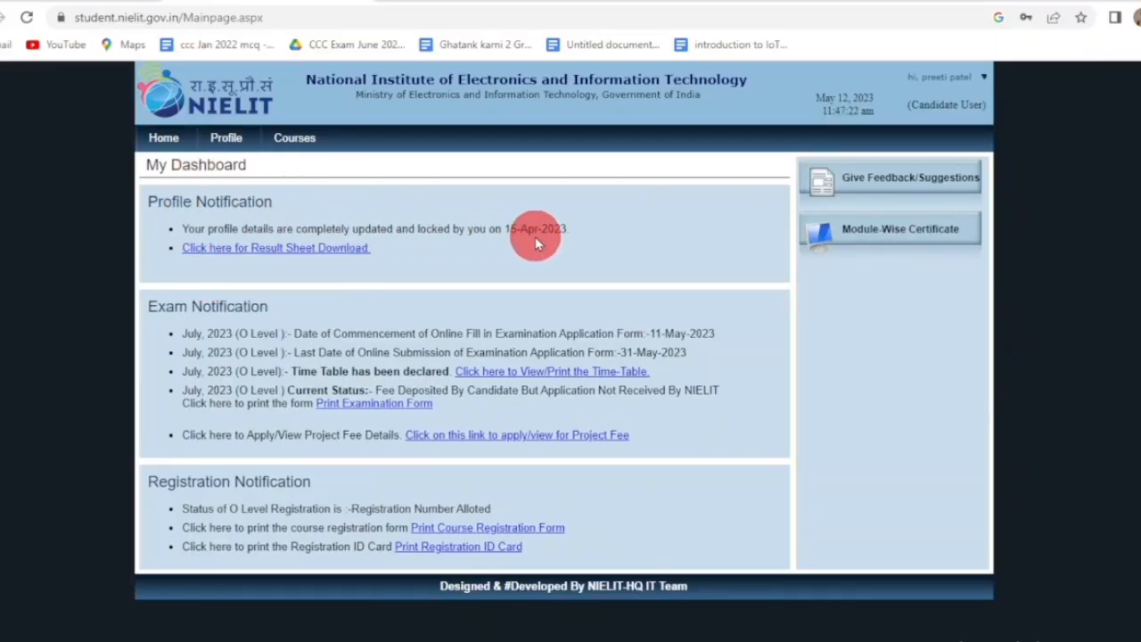
# Examine the profile update and lock date in the dashboard's Profile Notification section
pyautogui.moveTo(580, 230); pyautogui.dragTo(365, 233)
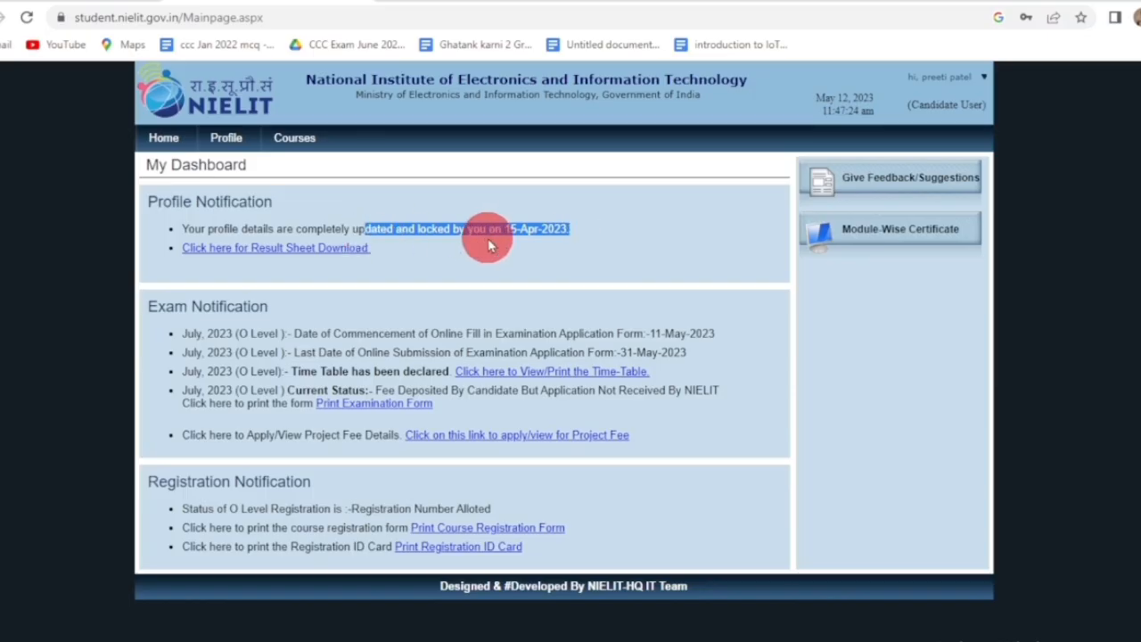
pyautogui.click(499, 237)
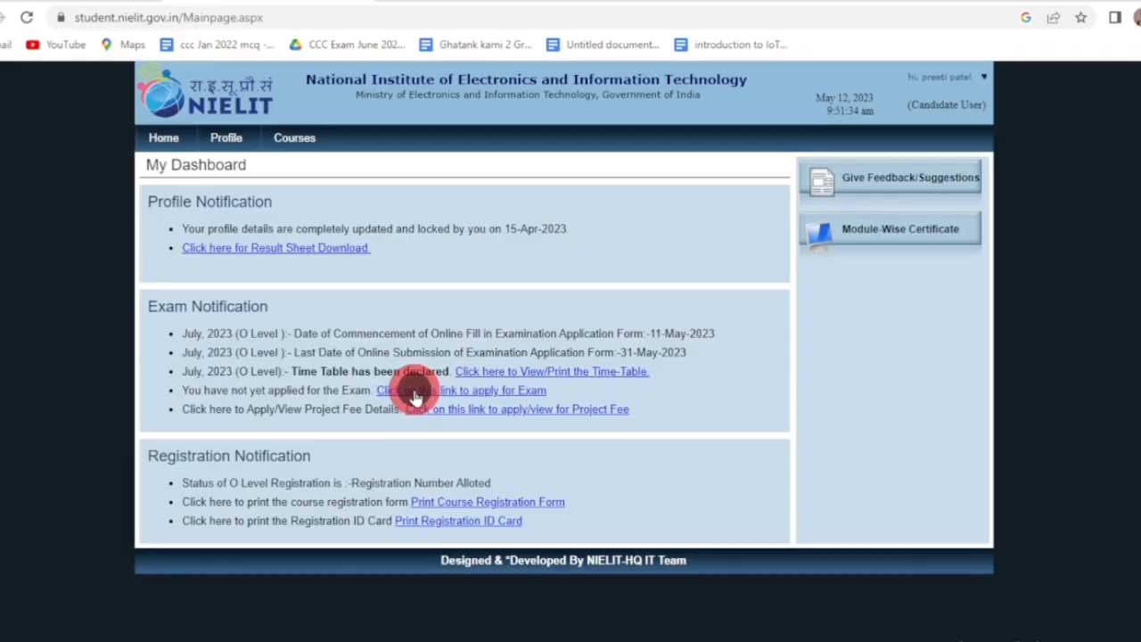
# Open the July 2023 O Level exam application form from the Exam Notification section and choose Hindi as the medium of exam
pyautogui.click(415, 392)
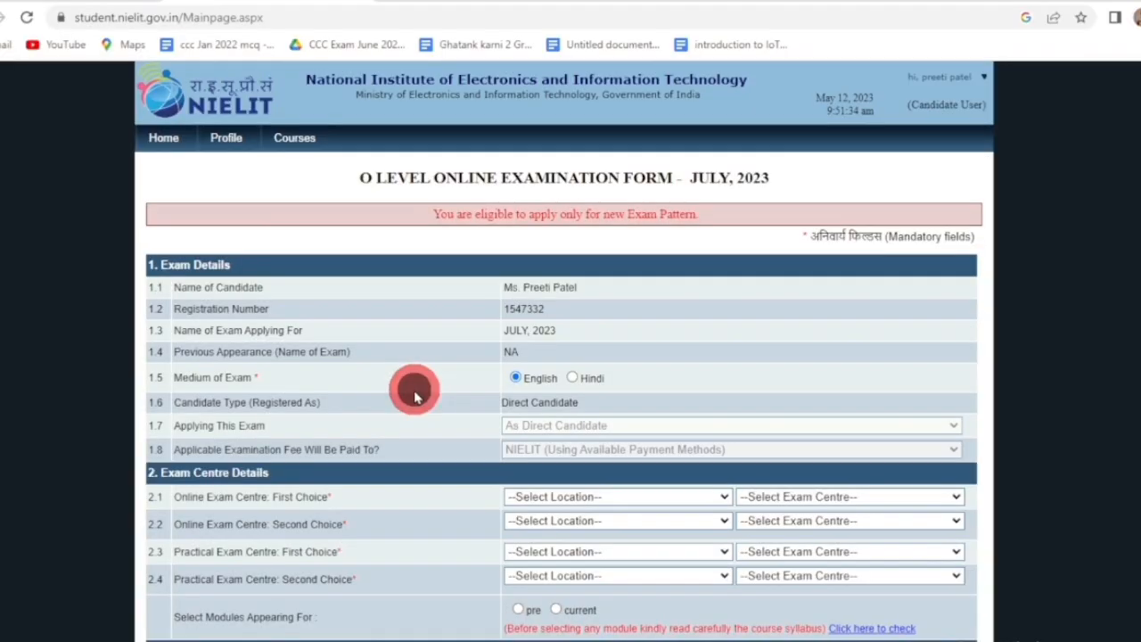
pyautogui.scroll(-3, 415, 383)
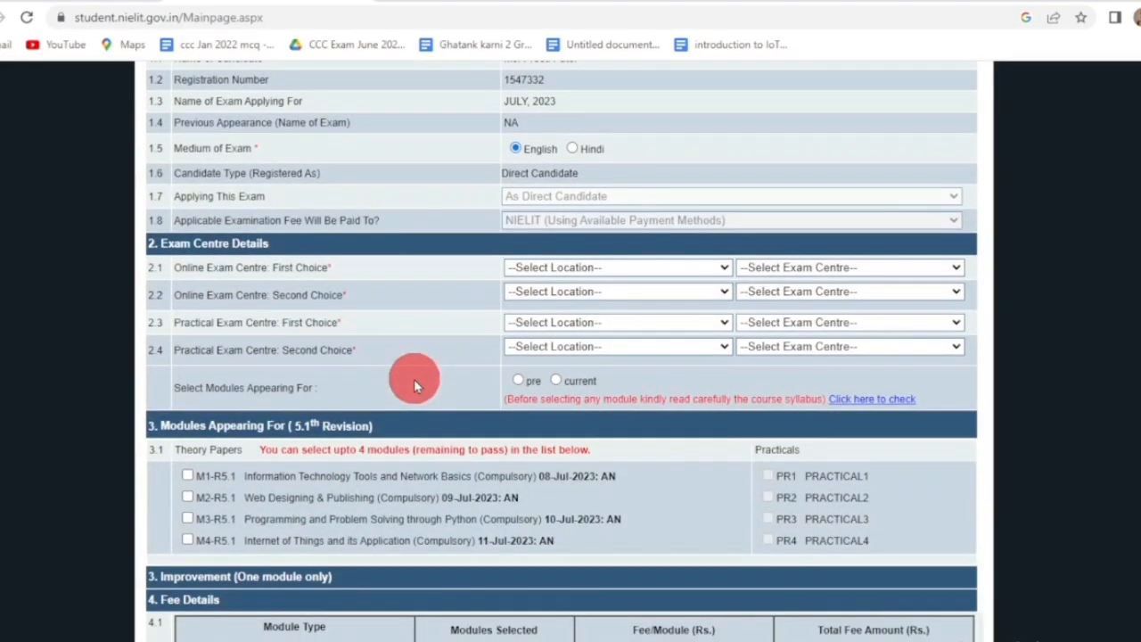
pyautogui.scroll(-2, 392, 366)
pyautogui.scroll(2, 410, 379)
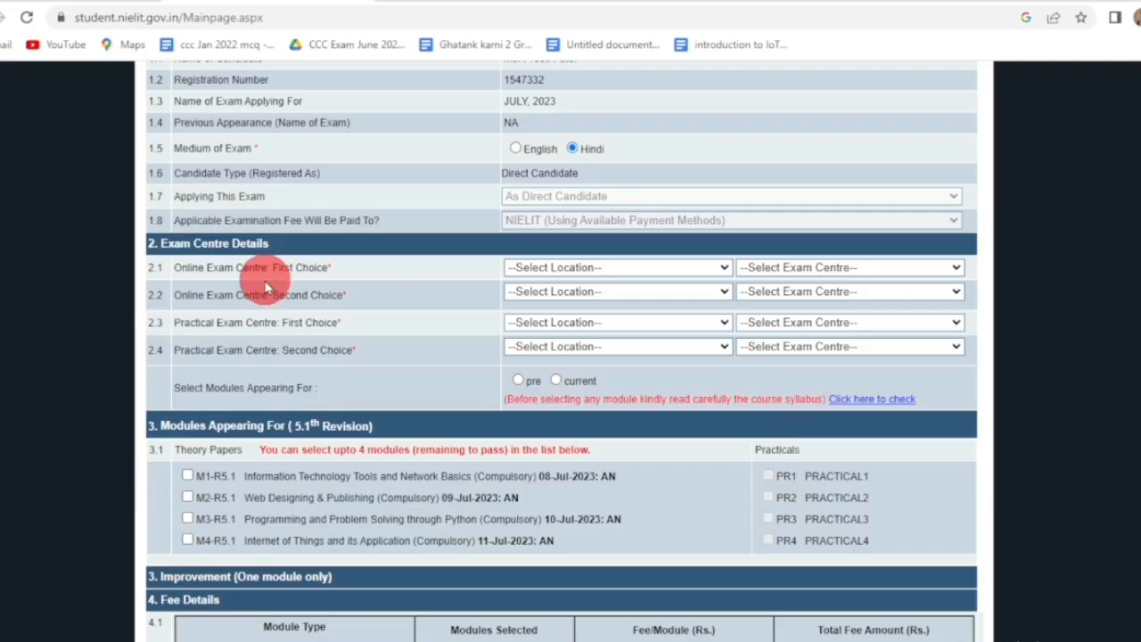
# Set the first-choice online exam centre to Uttar Pradesh, UPPAG - PRAYAGRAJ (P)
pyautogui.click(567, 269)
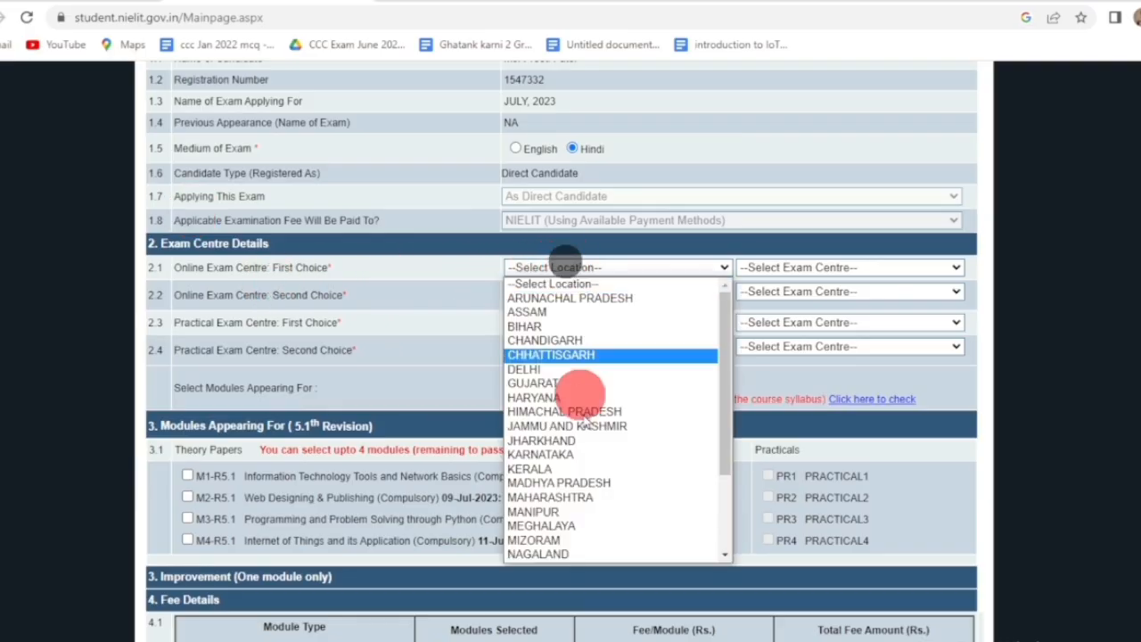
pyautogui.scroll(-3, 580, 395)
pyautogui.click(574, 529)
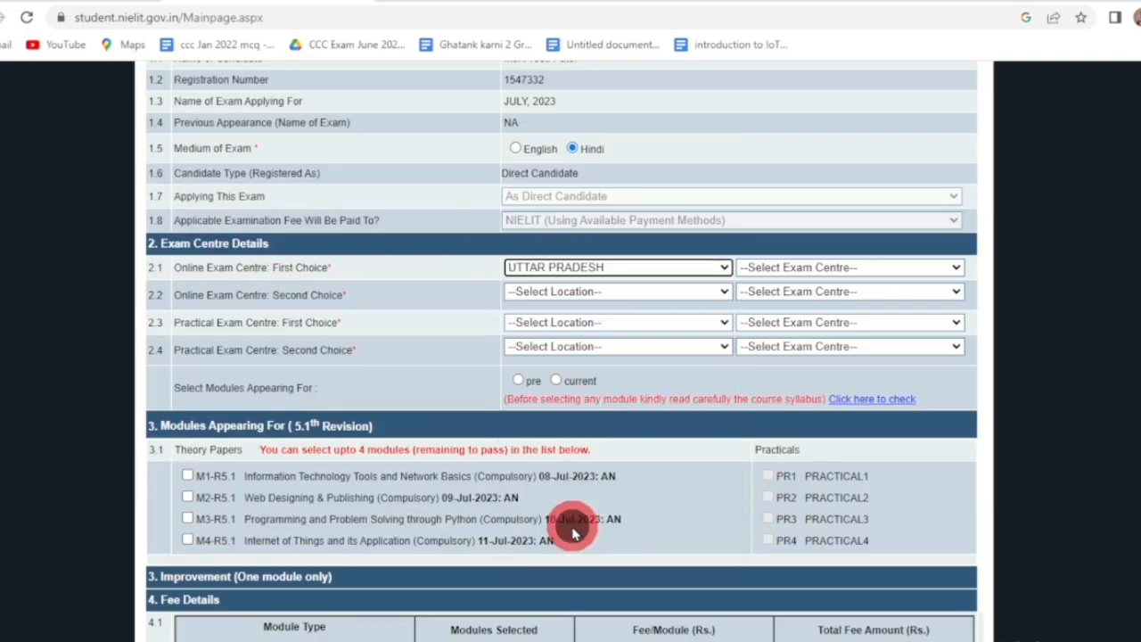
pyautogui.click(774, 271)
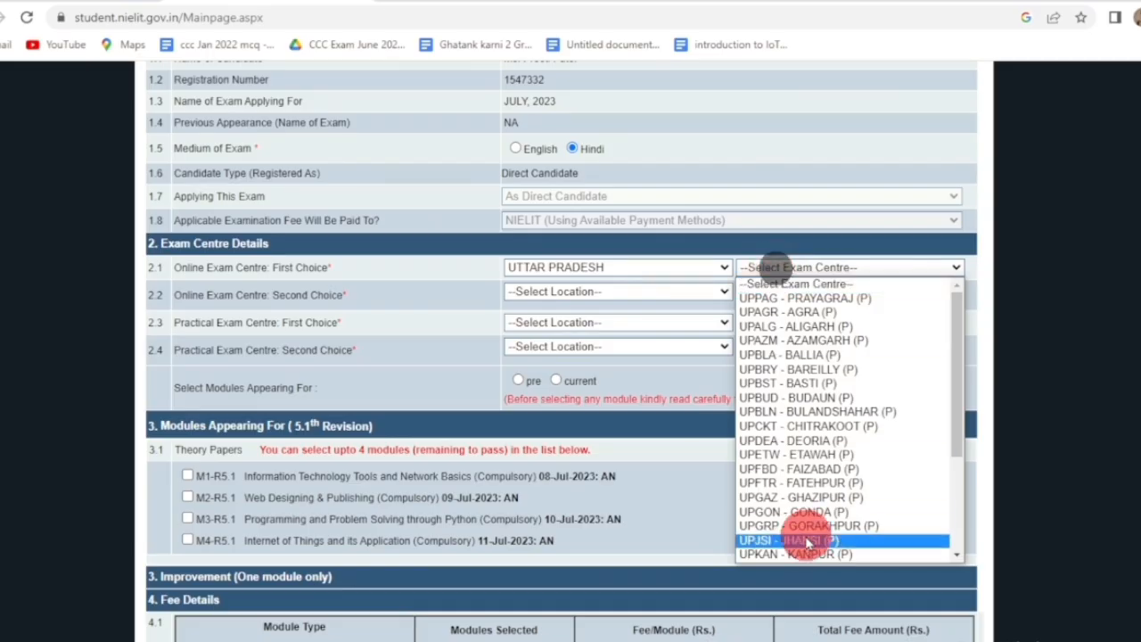
pyautogui.click(807, 298)
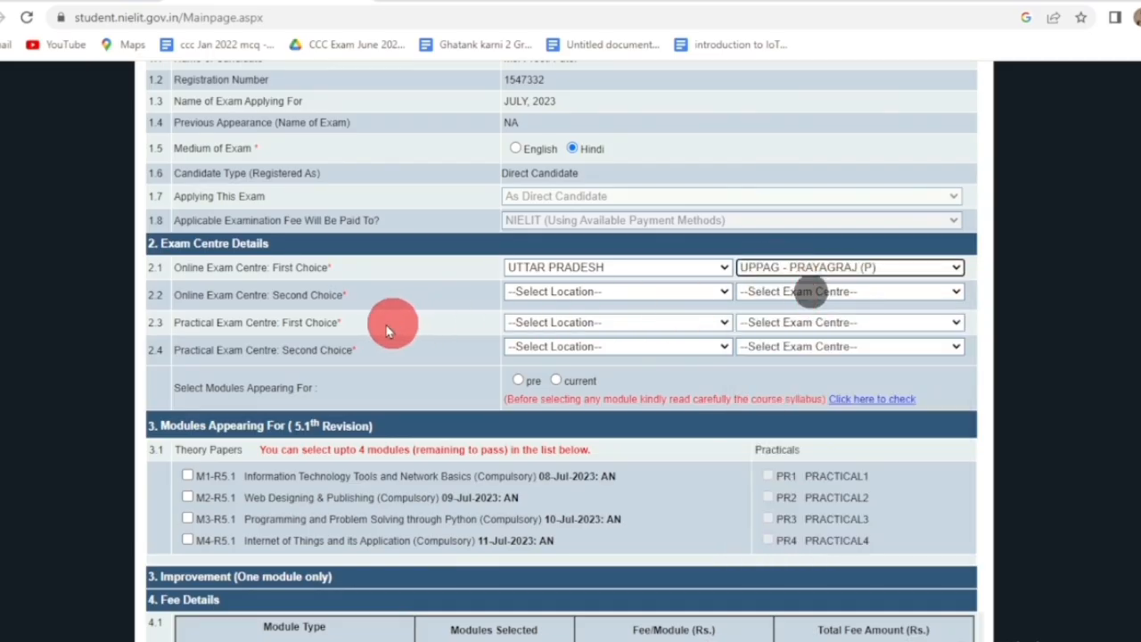
pyautogui.click(184, 316)
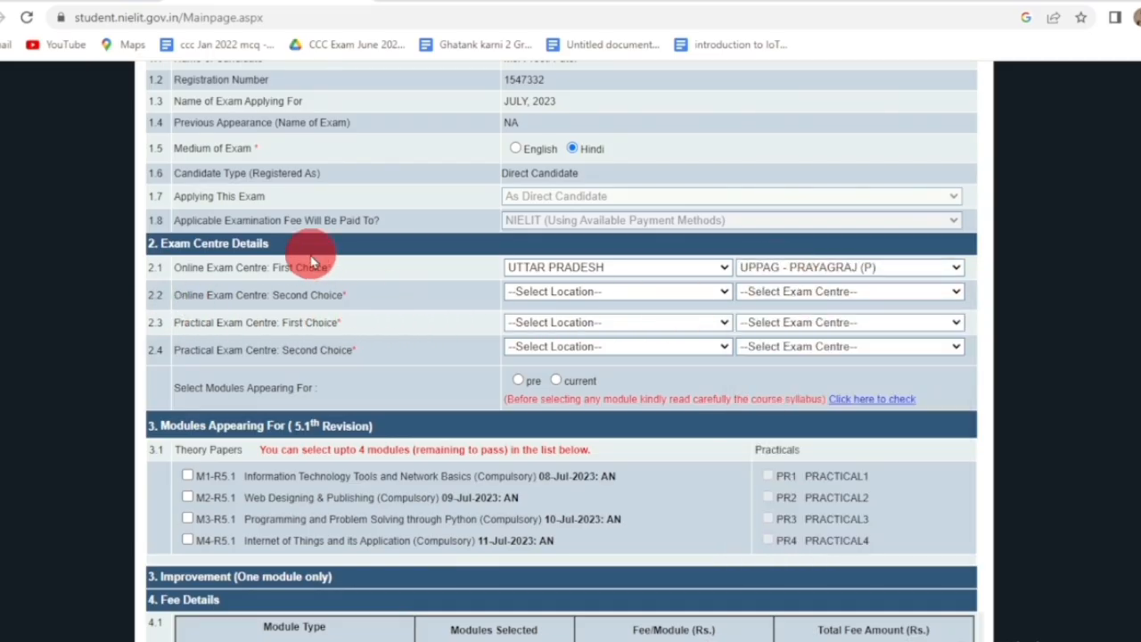
# Set the second-choice online exam centre to Uttar Pradesh, UPDEA - DEORIA (P)
pyautogui.click(580, 299)
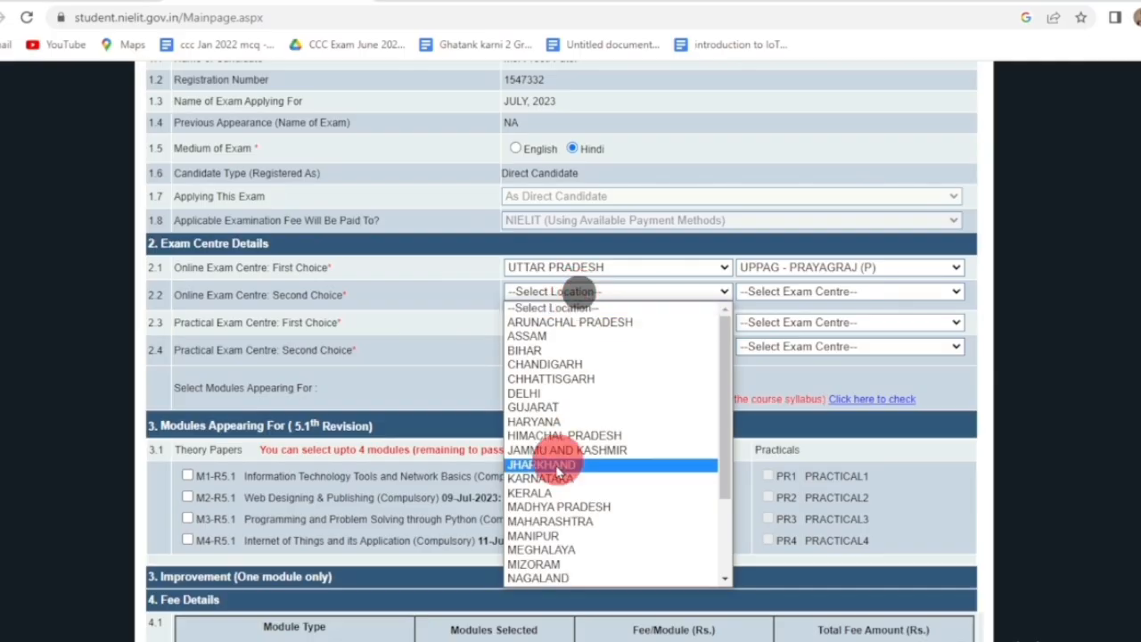
pyautogui.scroll(-3, 542, 486)
pyautogui.click(553, 549)
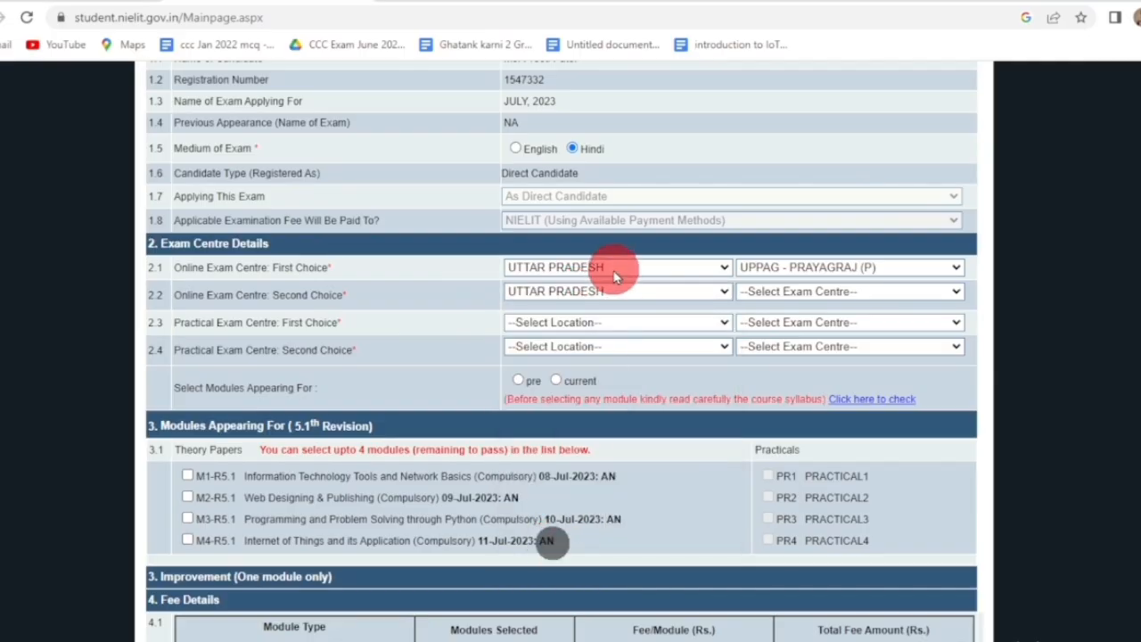
pyautogui.click(789, 296)
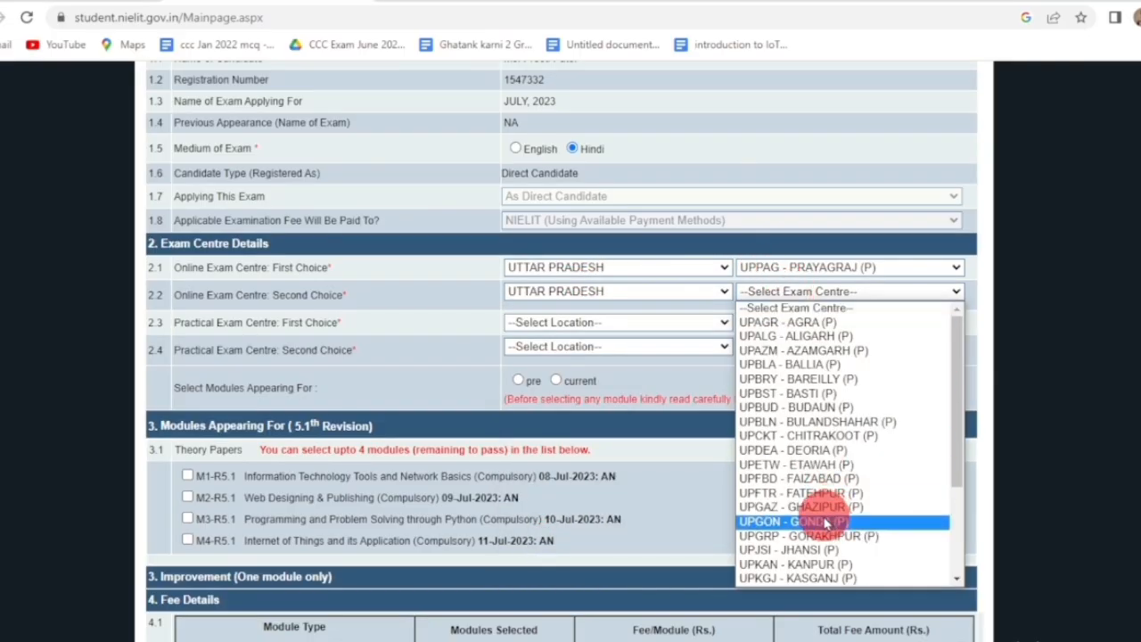
pyautogui.click(821, 453)
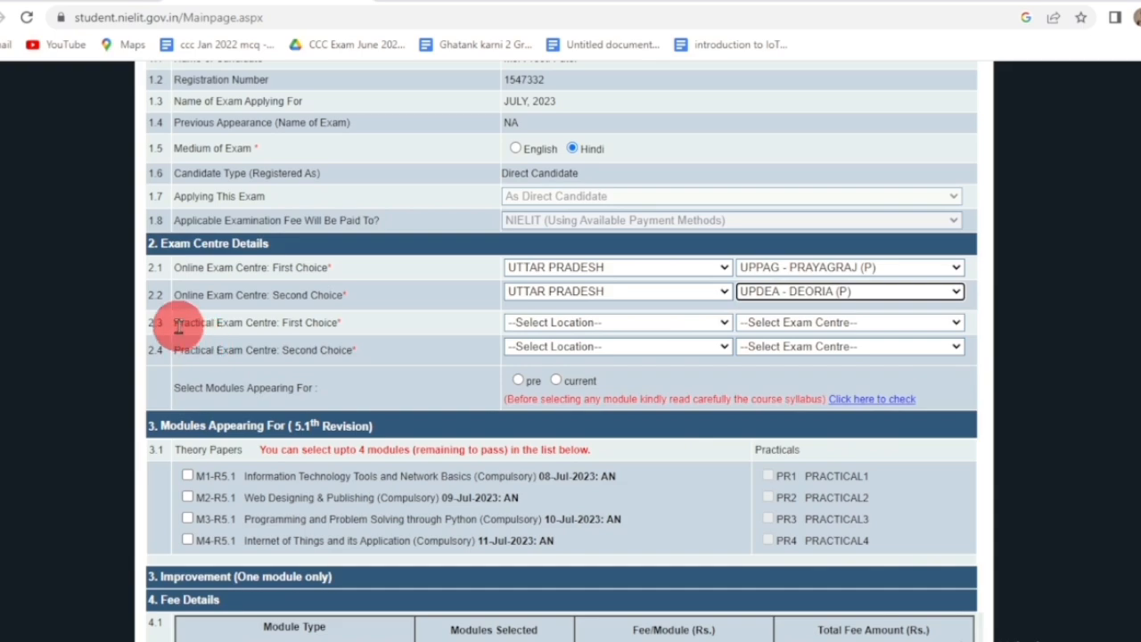
# Set the first-choice practical exam centre to Uttar Pradesh, UTTAPRA - PRAYAGRAJ (P)
pyautogui.click(531, 322)
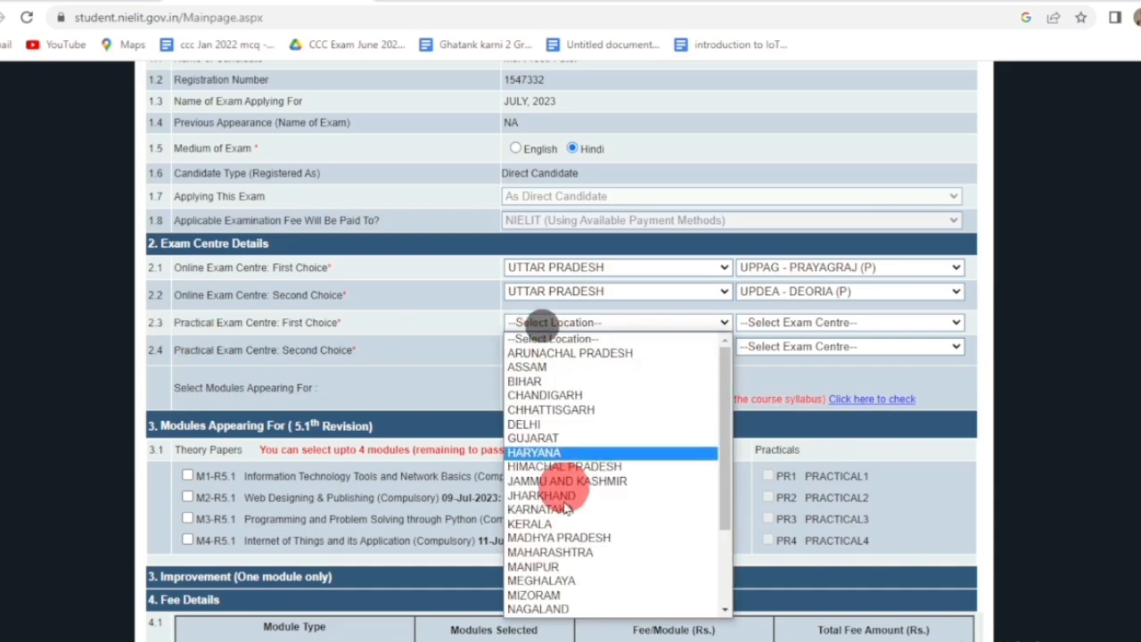
pyautogui.scroll(-2, 563, 577)
pyautogui.scroll(-1, 564, 578)
pyautogui.click(564, 578)
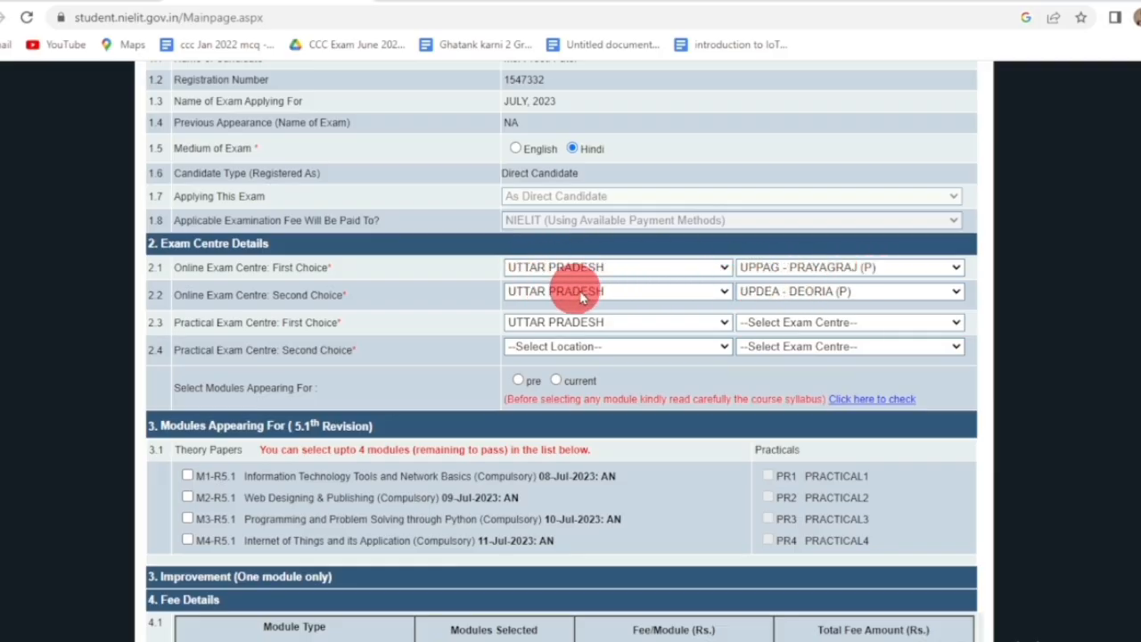
pyautogui.click(833, 323)
pyautogui.click(881, 294)
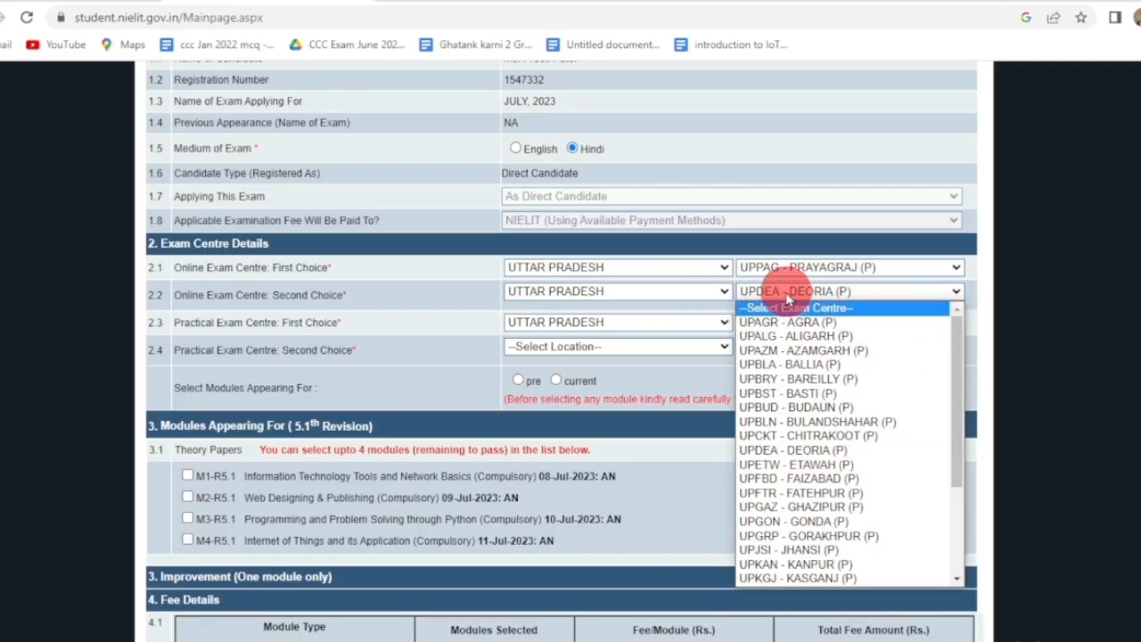
pyautogui.click(787, 294)
pyautogui.click(789, 323)
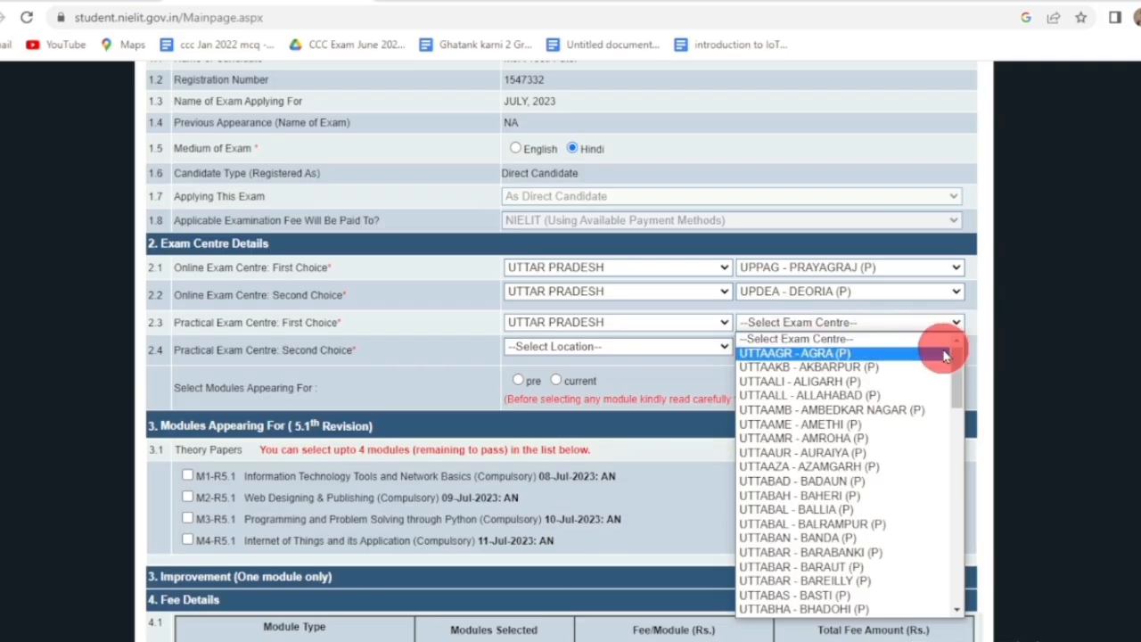
pyautogui.moveTo(958, 364); pyautogui.dragTo(955, 603)
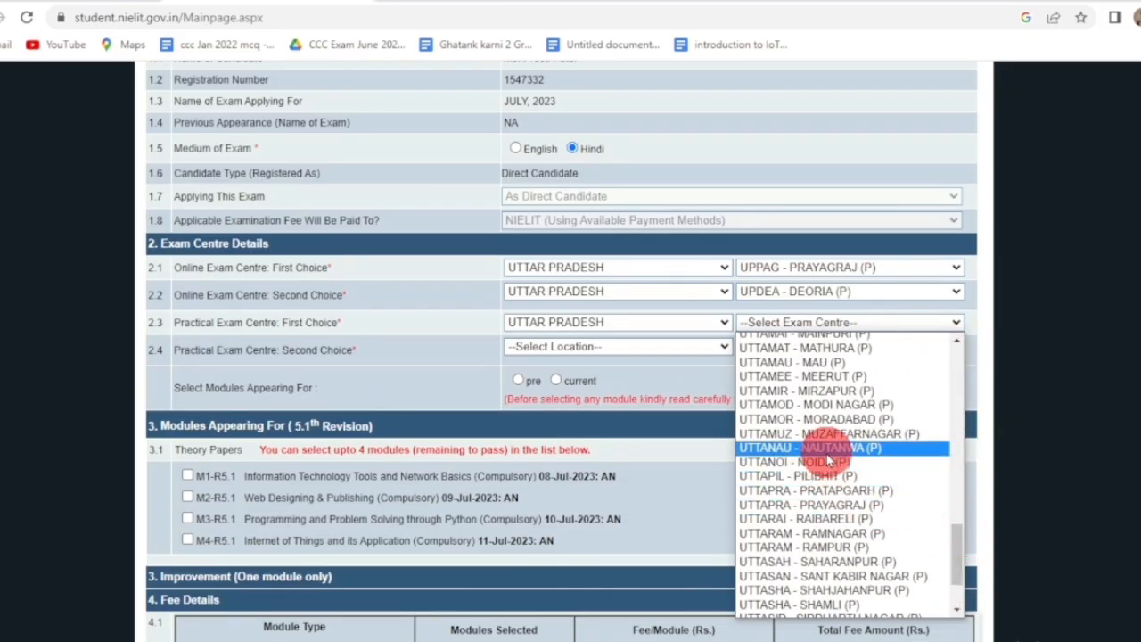
pyautogui.click(824, 509)
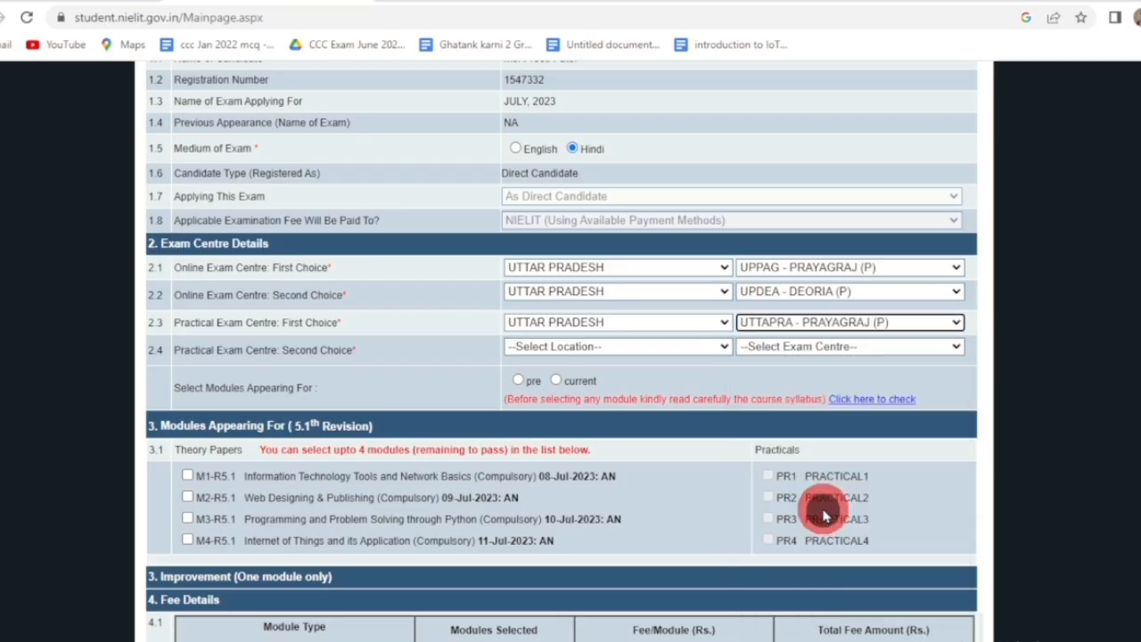
# Set the second-choice practical exam centre to Uttar Pradesh, UTTASUL - SULTANPUR (P)
pyautogui.click(672, 348)
pyautogui.scroll(-3, 621, 507)
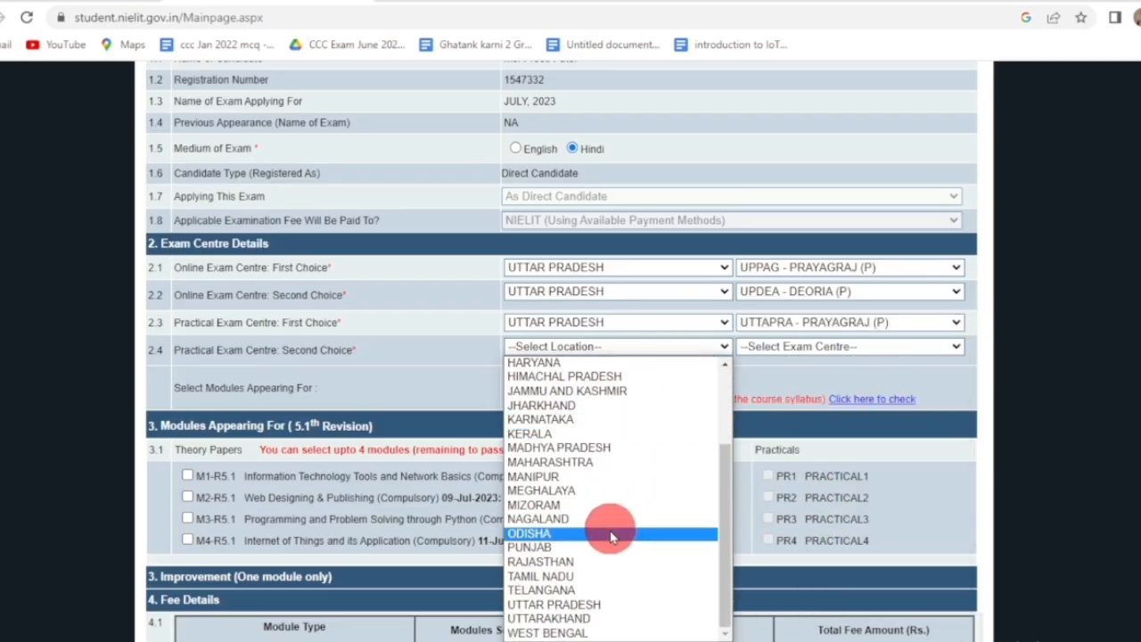
pyautogui.click(602, 600)
pyautogui.click(881, 347)
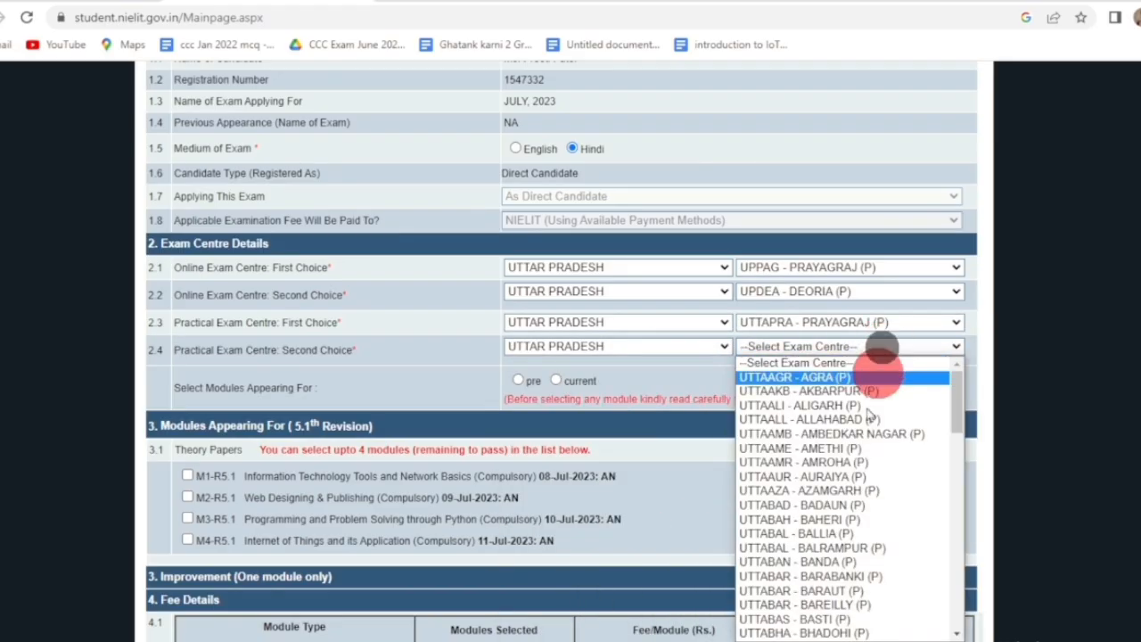
pyautogui.scroll(-10, 891, 365)
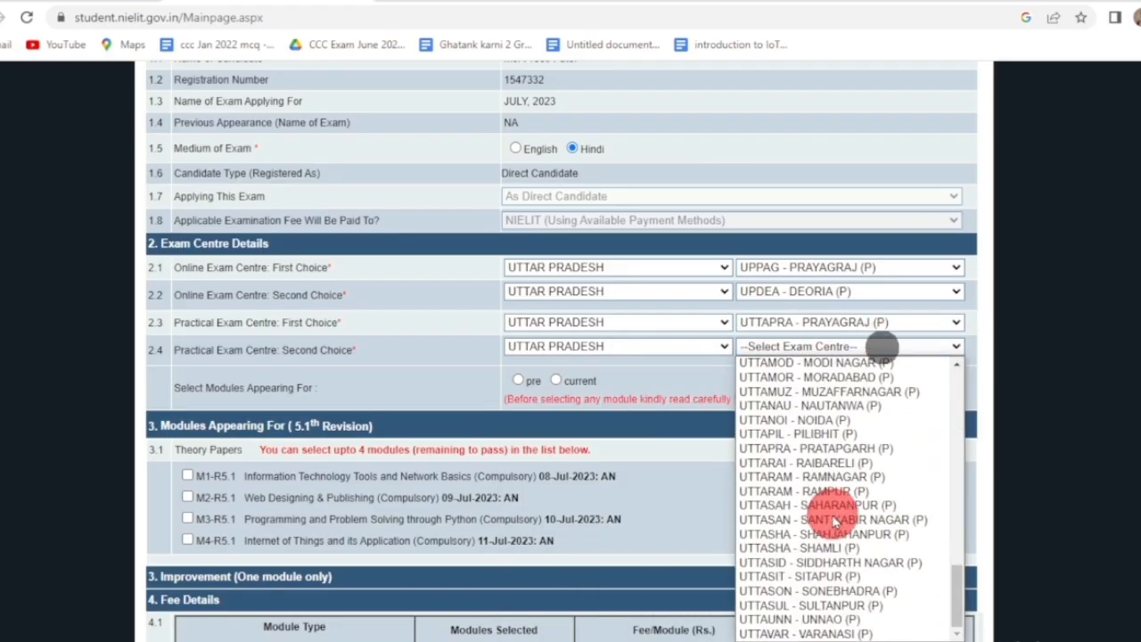
pyautogui.click(833, 605)
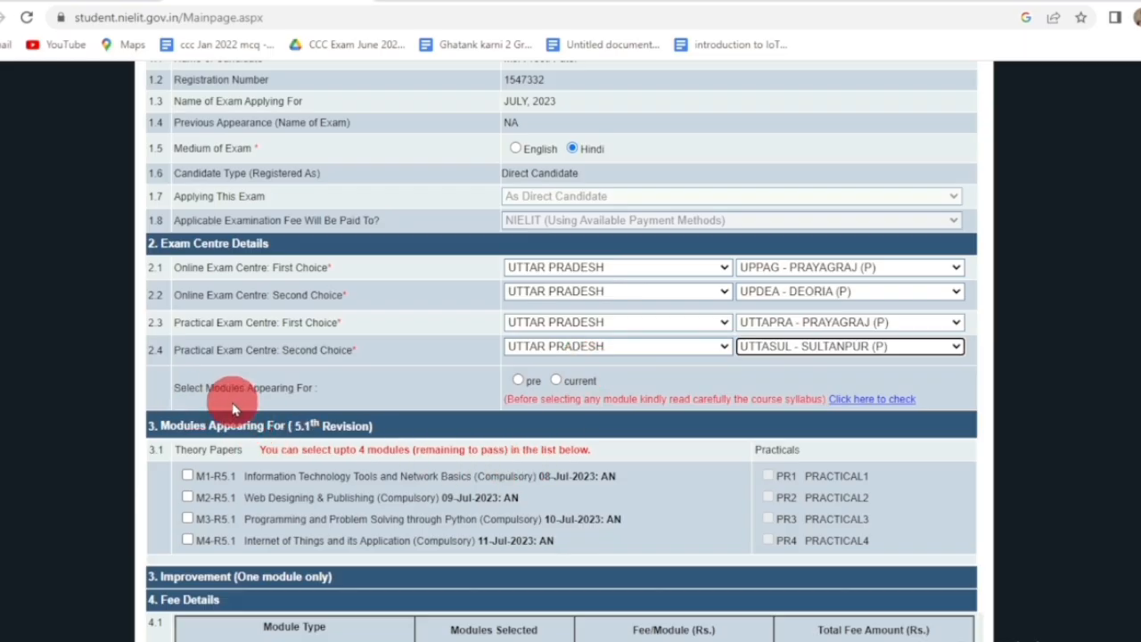
# Choose the current option for the modules appearing for, and select theory papers M1-R5.1 and M2-R5.1
pyautogui.click(557, 381)
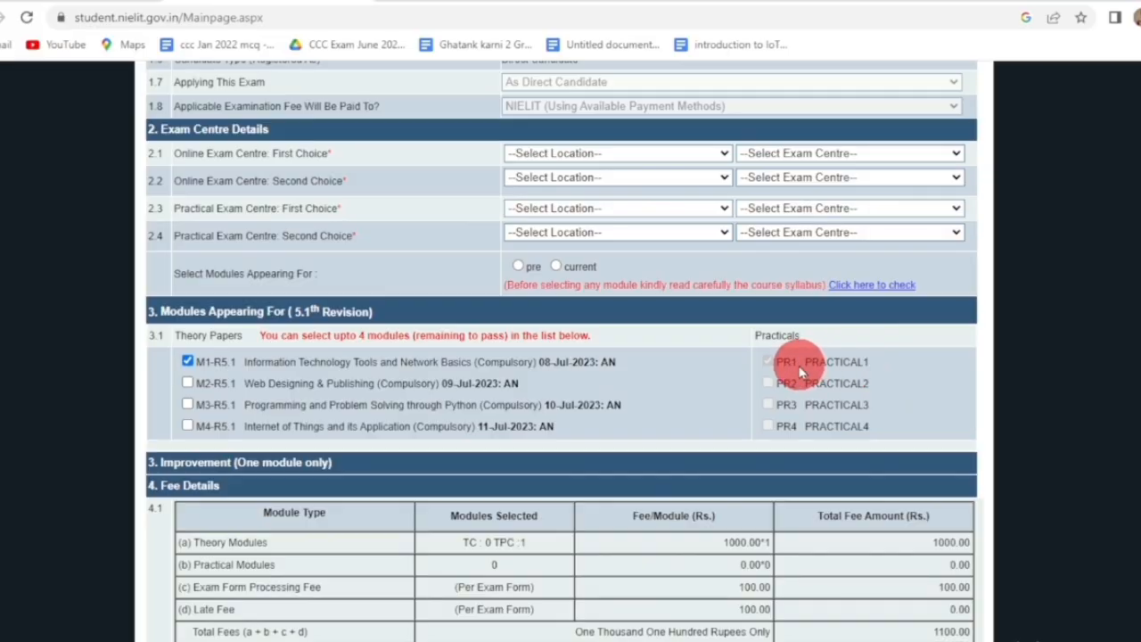
pyautogui.click(188, 362)
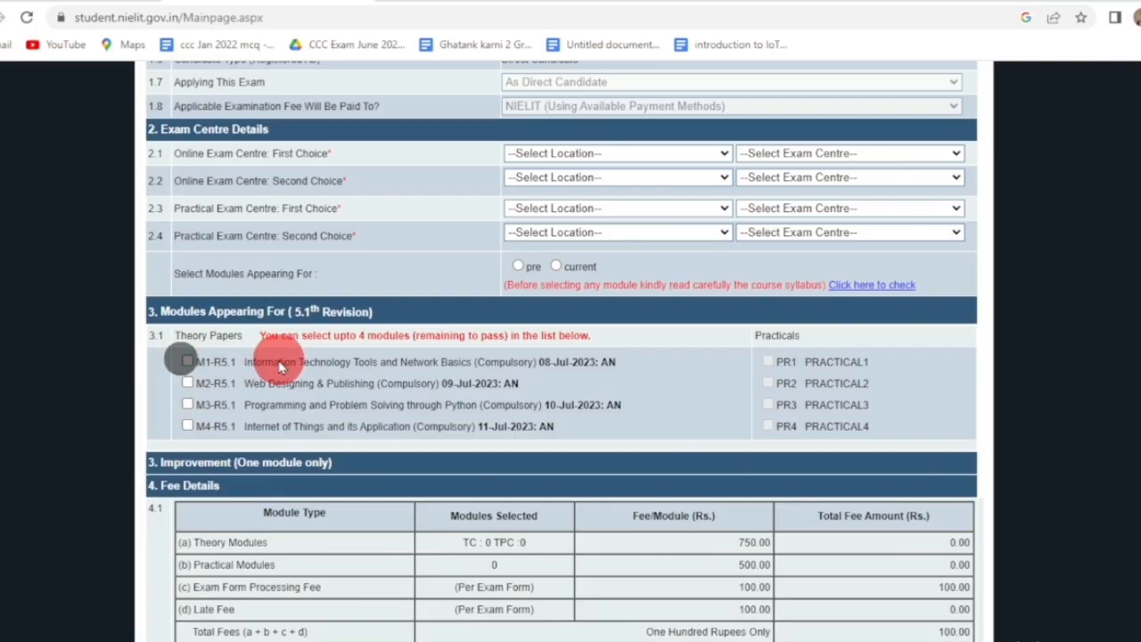
pyautogui.click(201, 365)
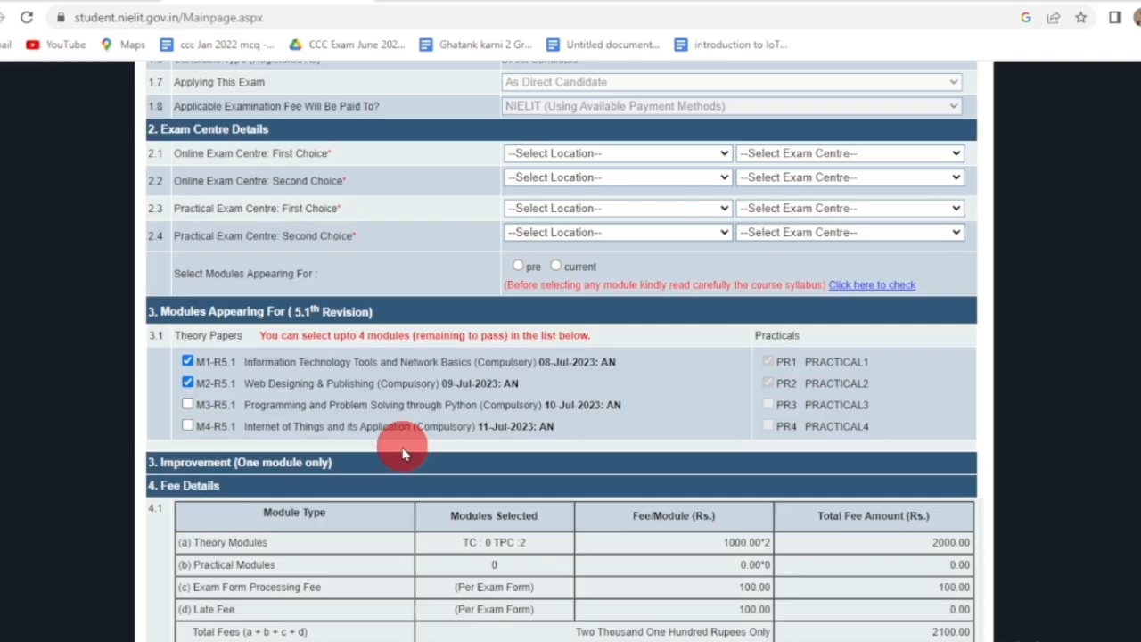
pyautogui.click(187, 382)
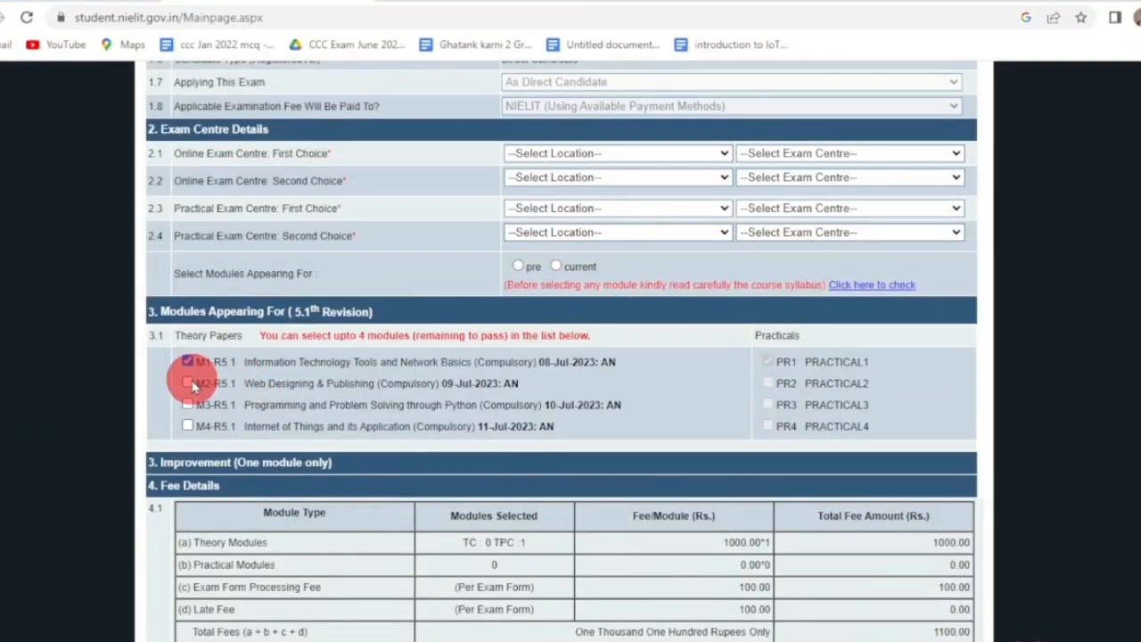
pyautogui.click(189, 383)
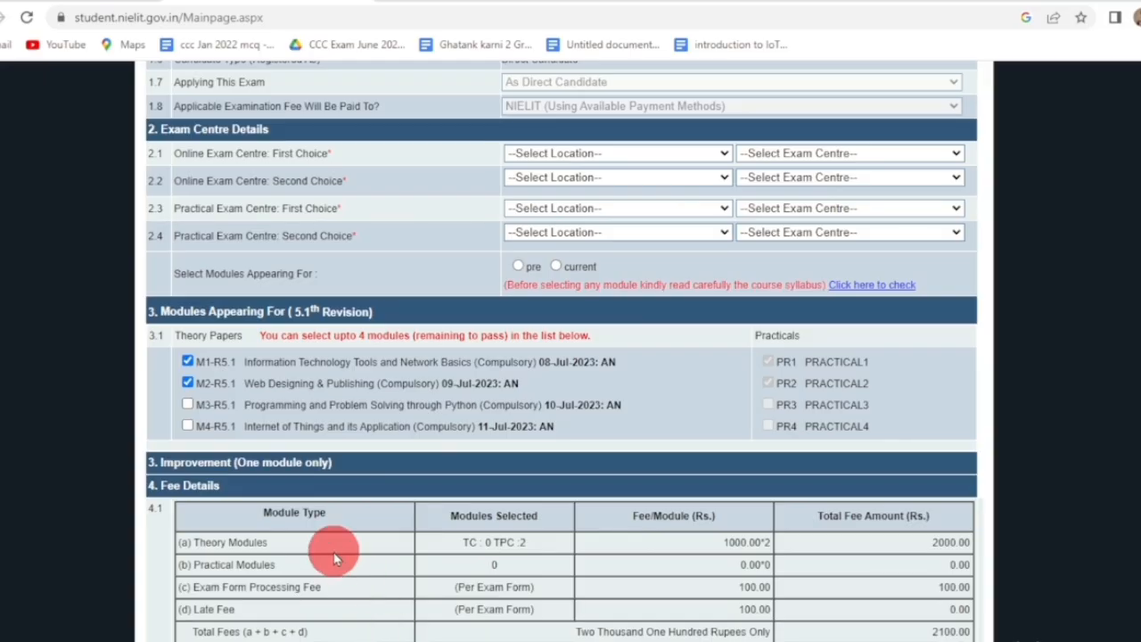
# Accept the candidate declaration and review the form's exam details, exam centres, selected modules and fee details
pyautogui.scroll(-2, 336, 552)
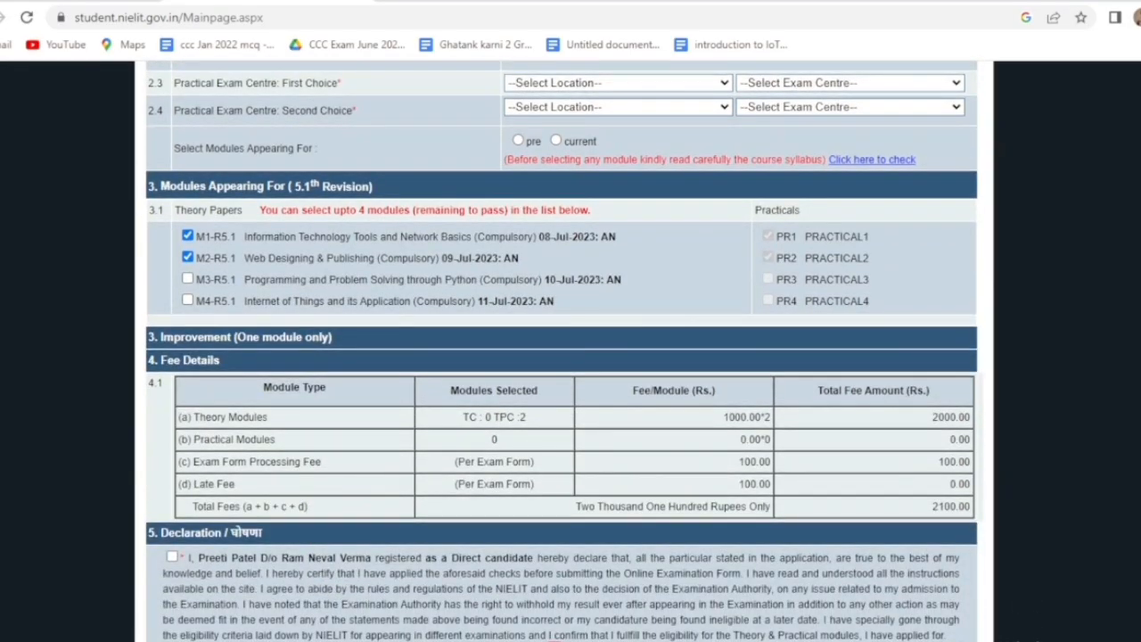
pyautogui.click(171, 559)
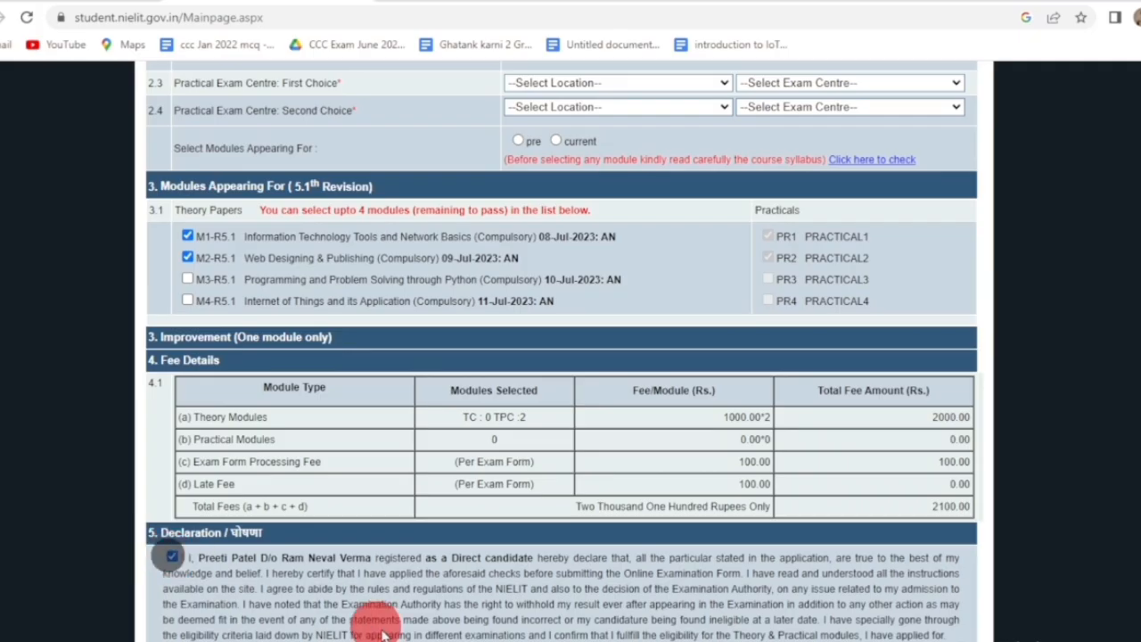
pyautogui.scroll(4, 410, 631)
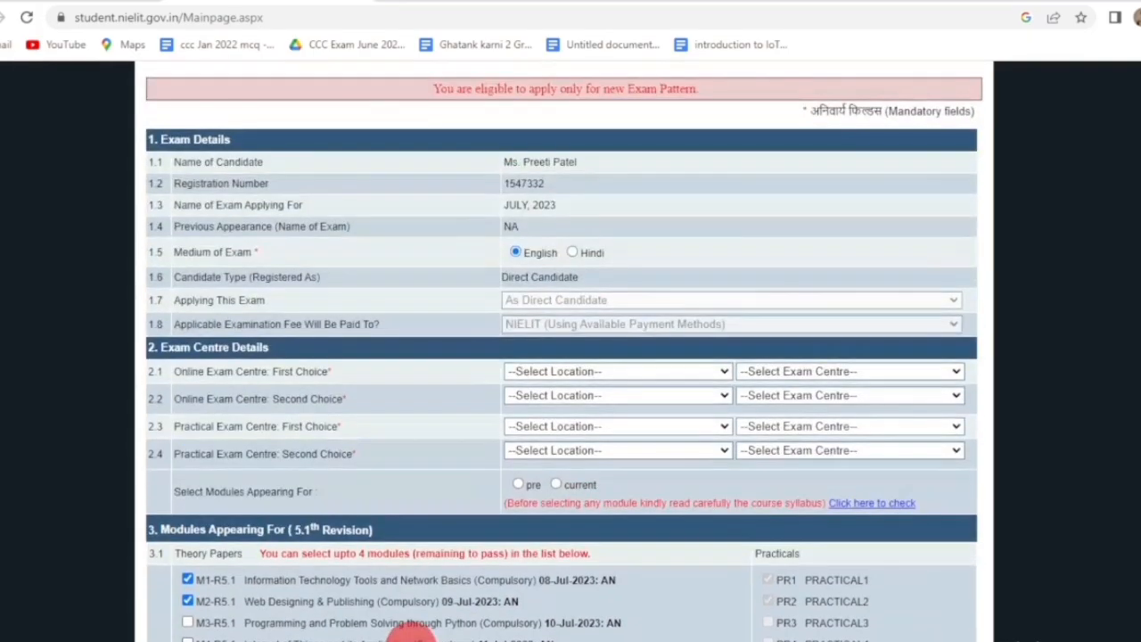
pyautogui.scroll(-3, 412, 635)
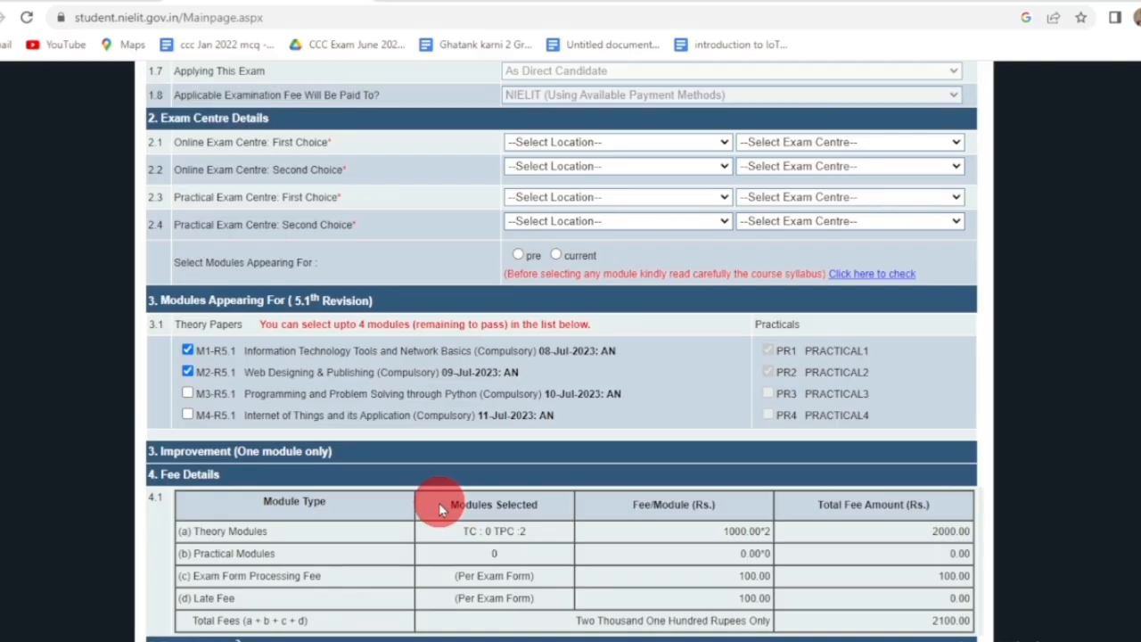
pyautogui.scroll(6, 439, 503)
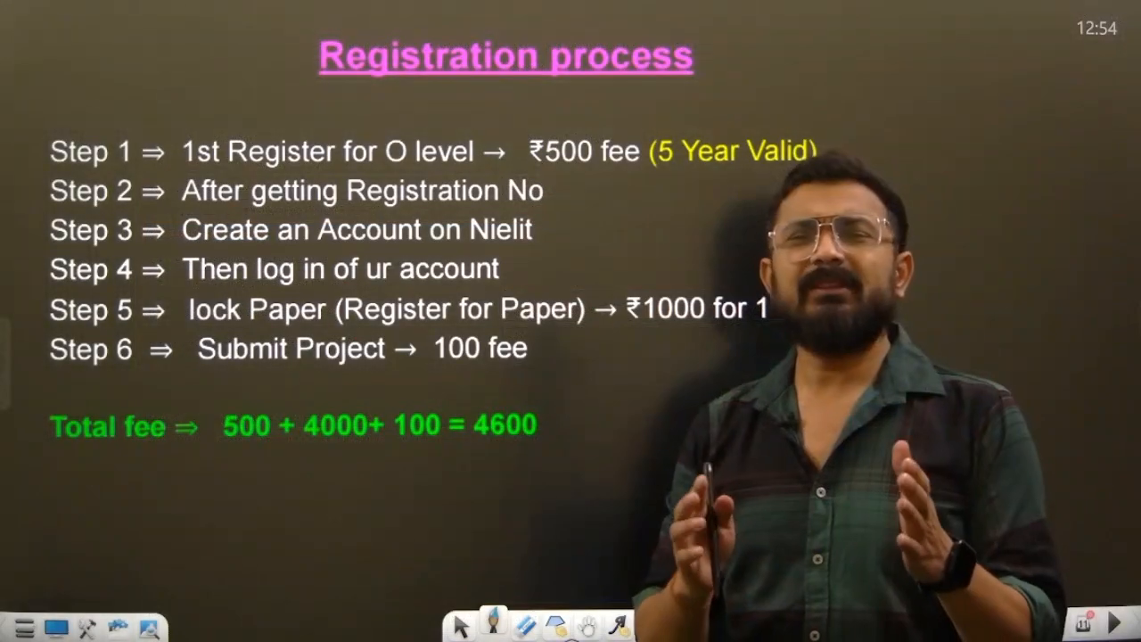